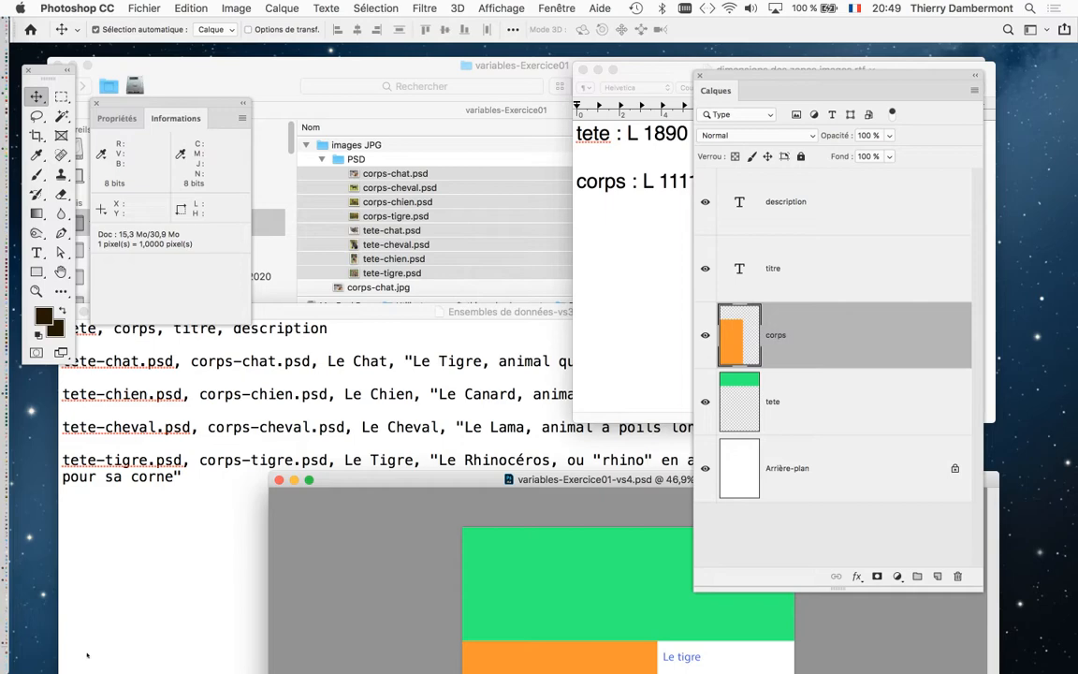
# Step: Open the image tete-tigre.psd and make its document window active
pyautogui.click(149, 8)
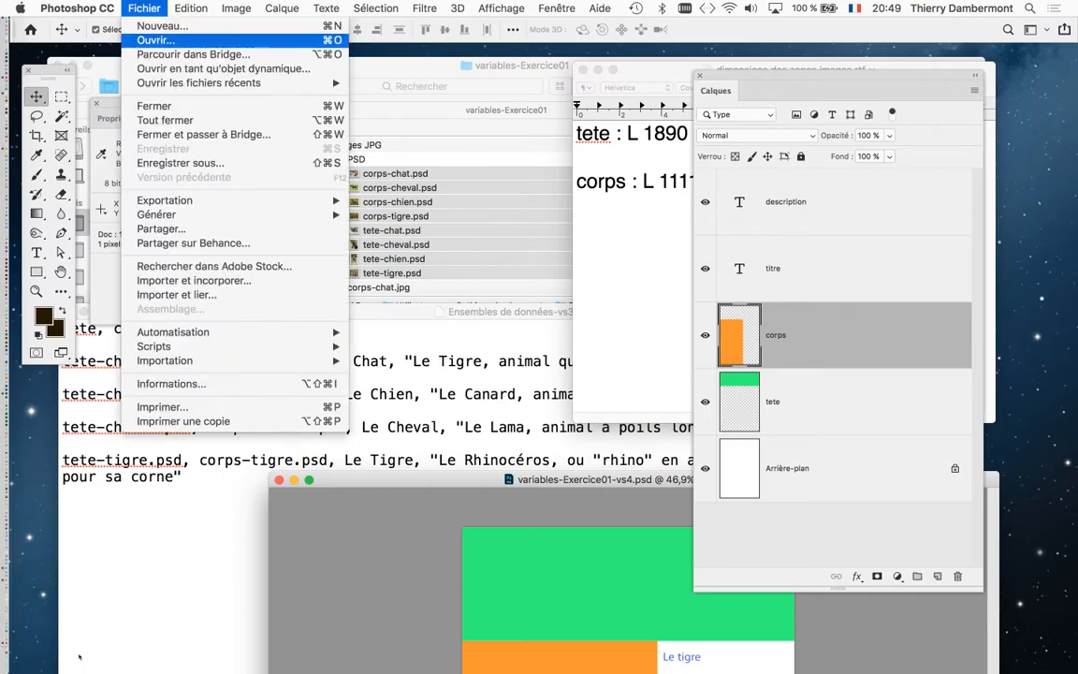
pyautogui.click(156, 40)
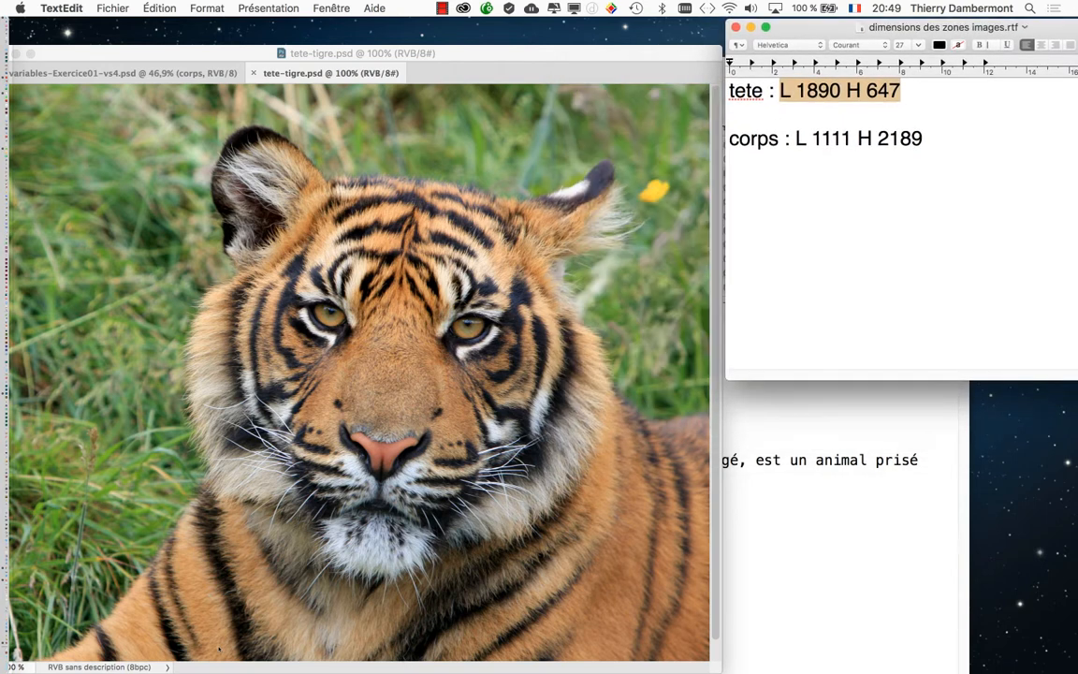
pyautogui.click(408, 335)
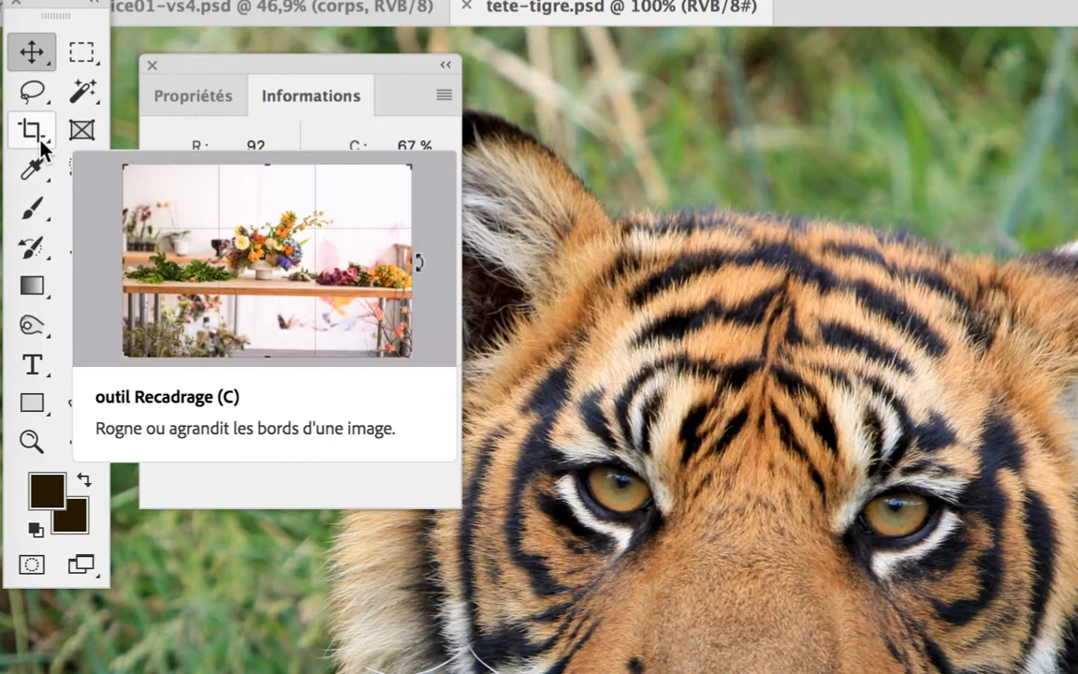
# Step: Activate the Crop tool (outil Recadrage) and set its resolution to 600 px/po
pyautogui.rightClick(38, 137)
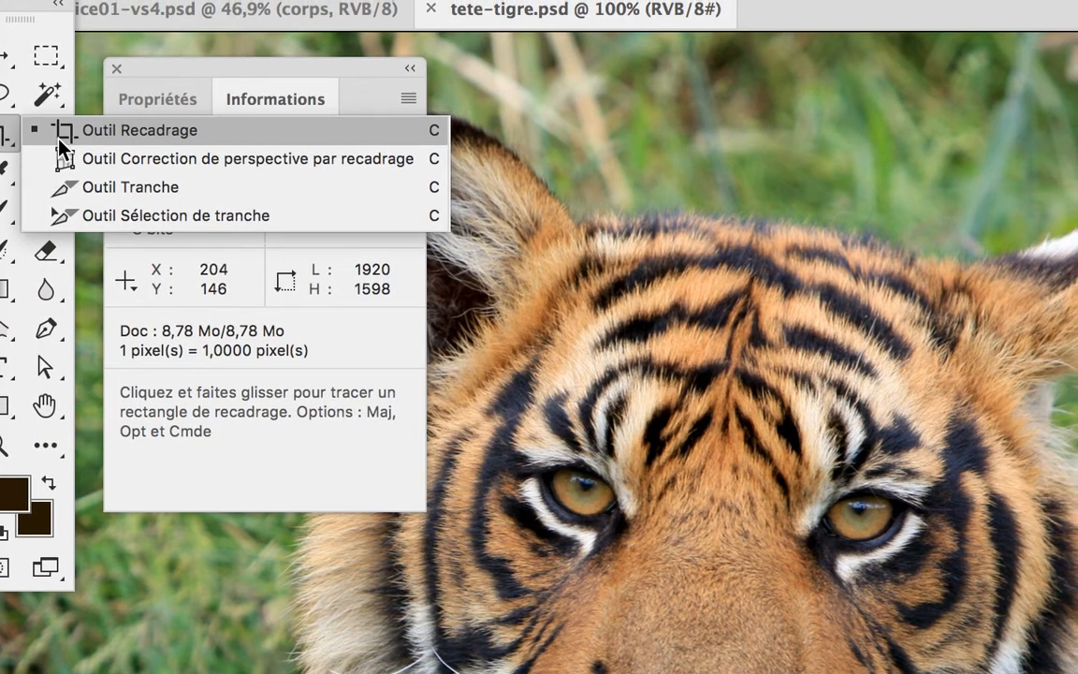
pyautogui.click(94, 132)
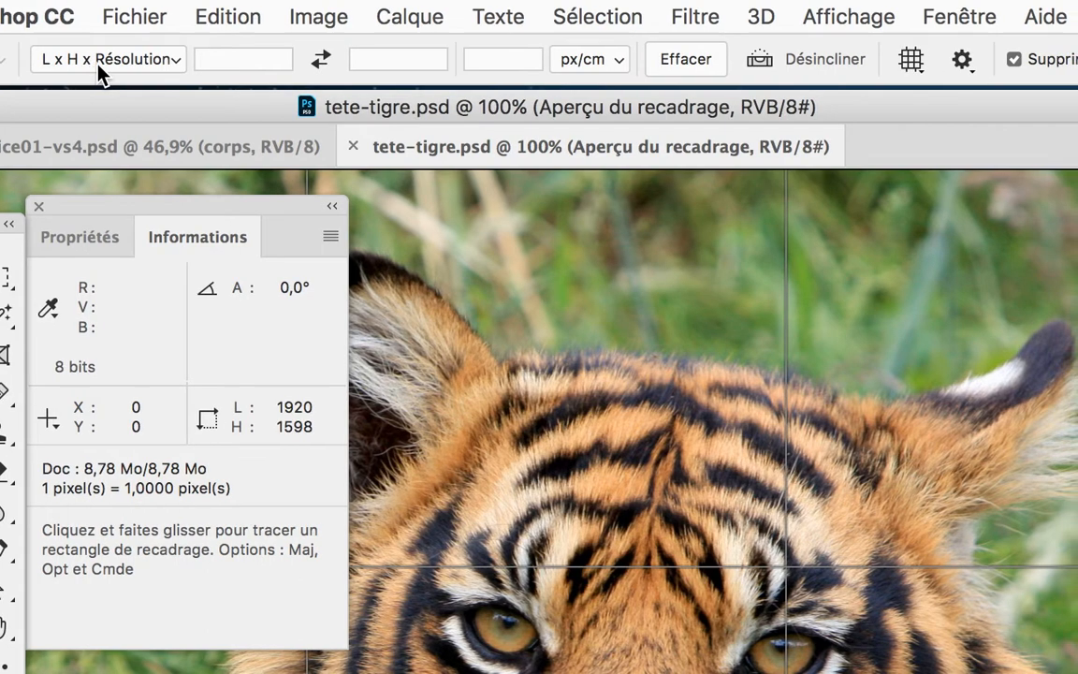
pyautogui.click(581, 61)
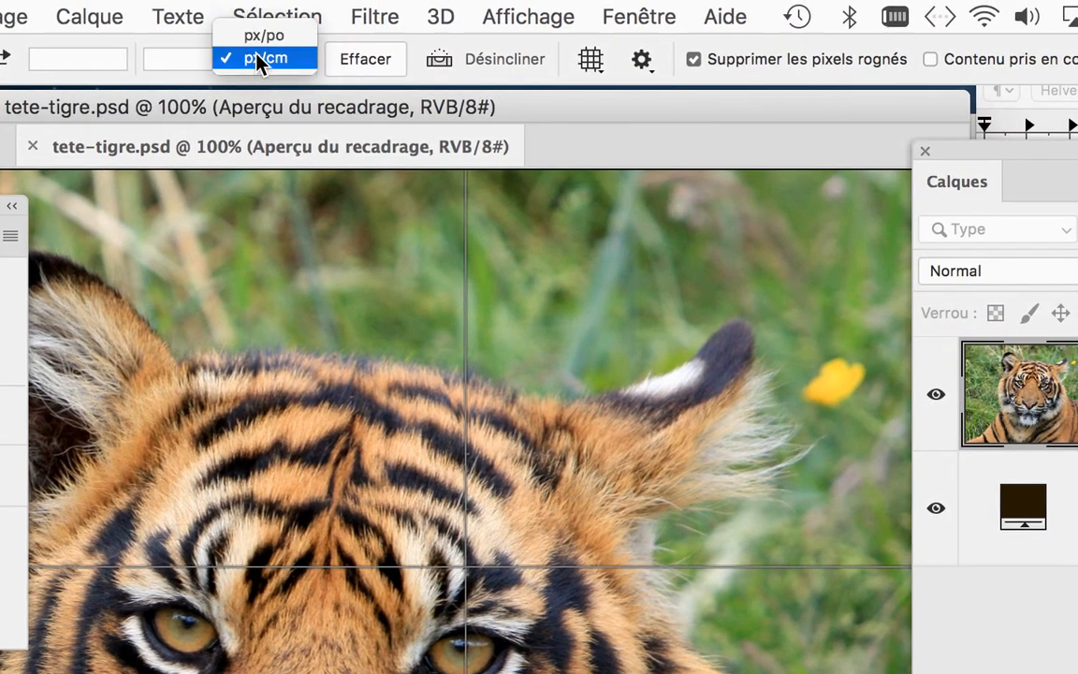
pyautogui.click(252, 36)
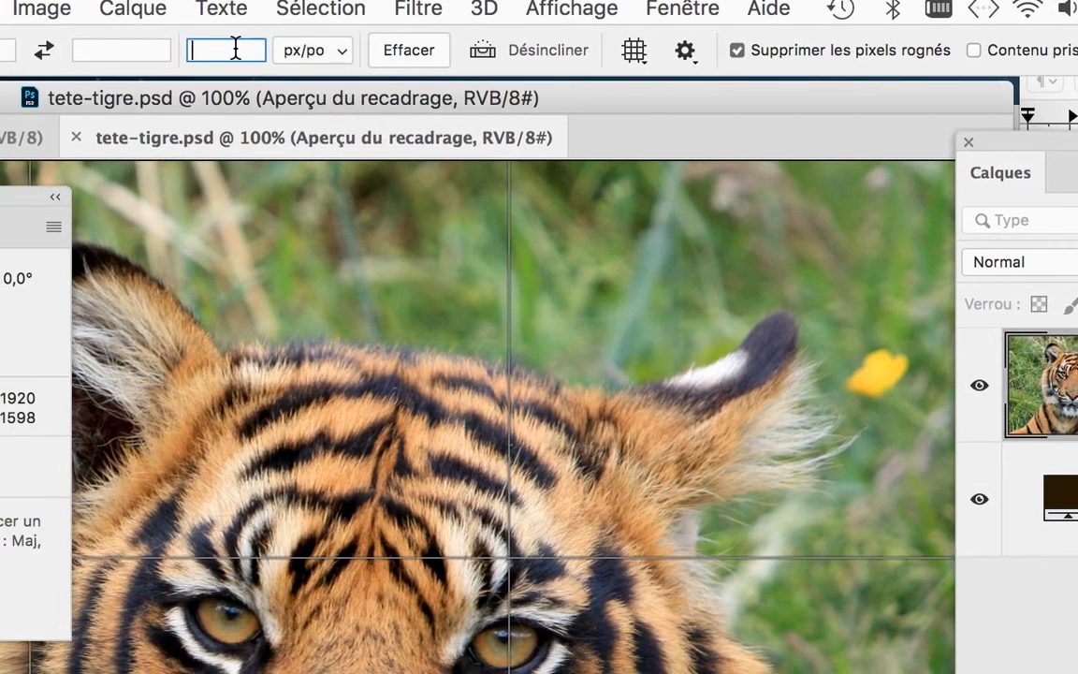
pyautogui.write('600')
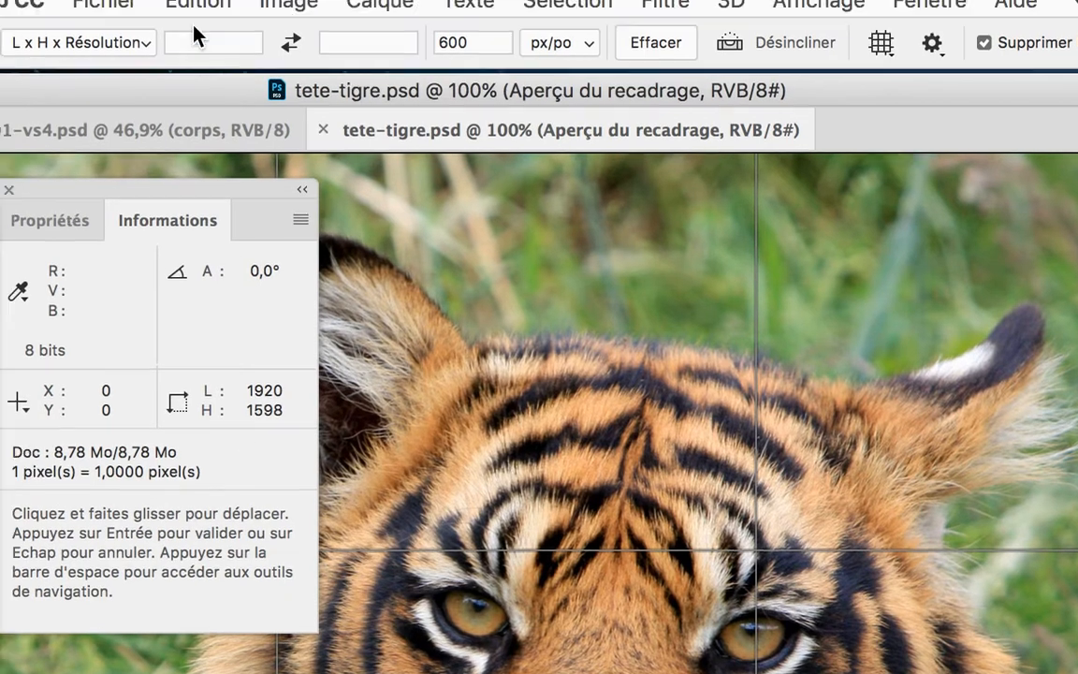
# Step: Set the crop width to 1890 px and the crop height to 647 px
pyautogui.click(186, 29)
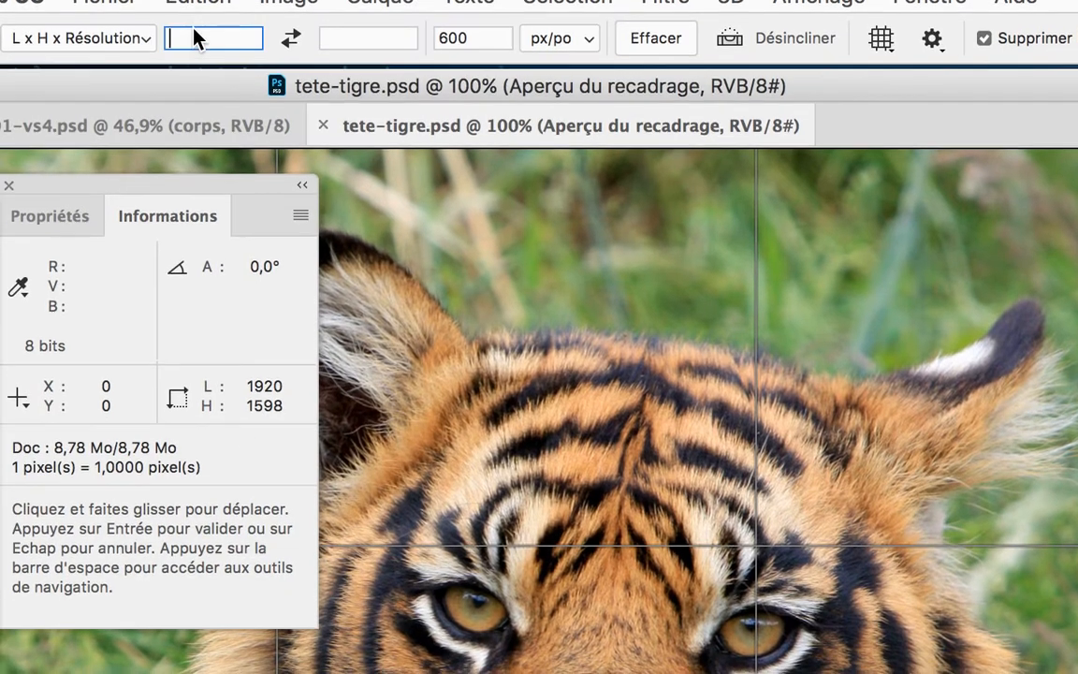
pyautogui.write('1890')
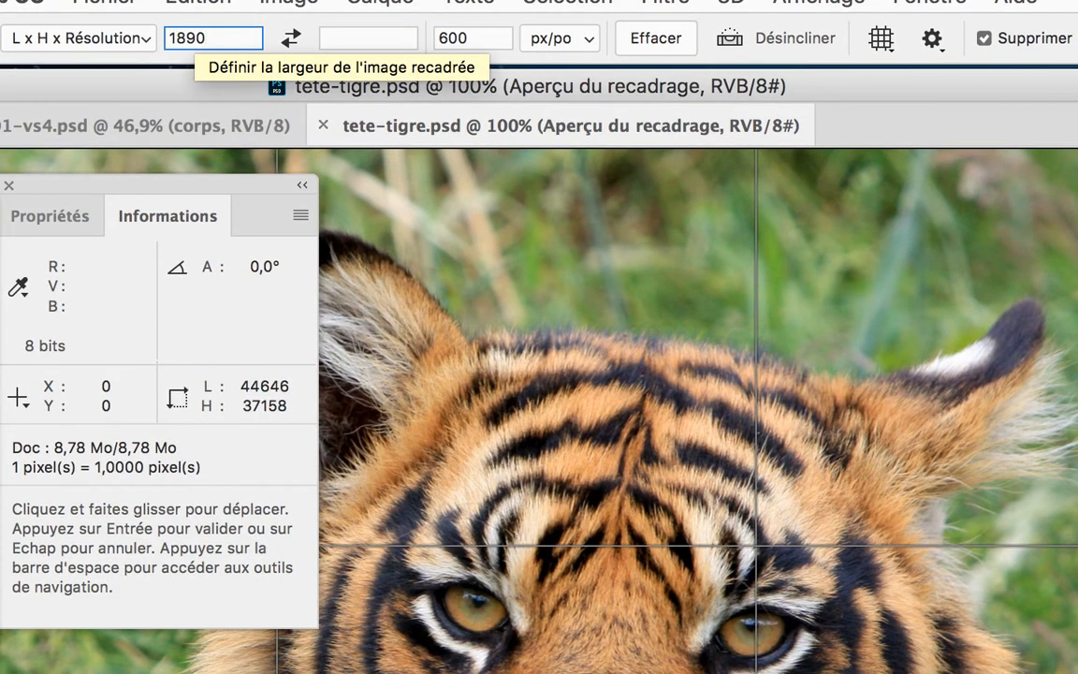
pyautogui.write('px')
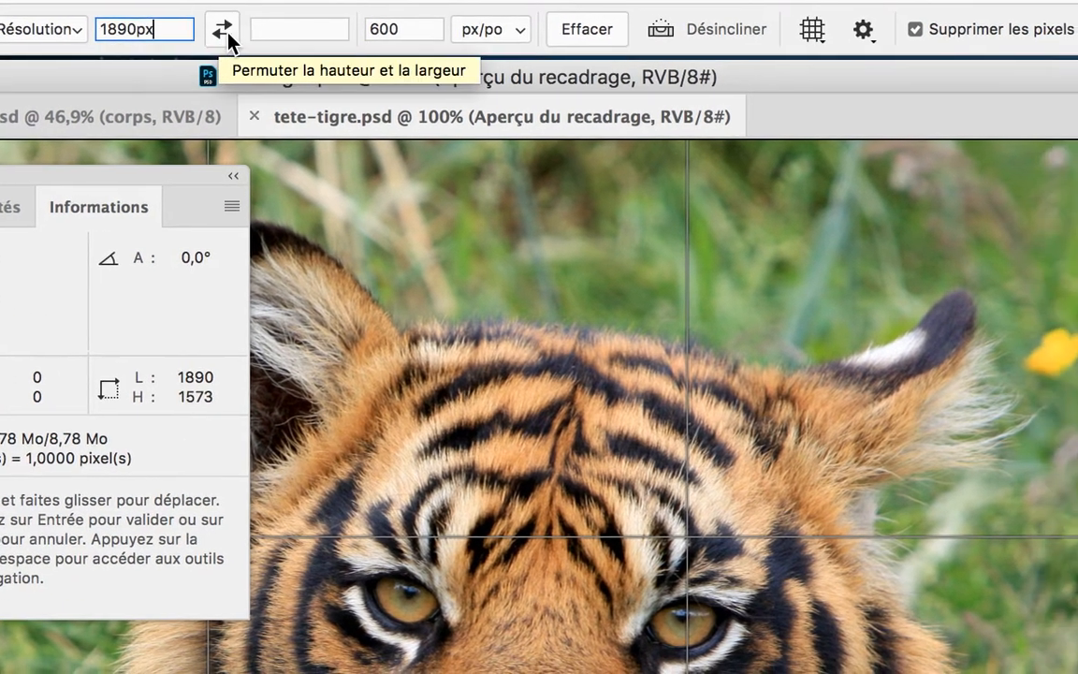
pyautogui.click(330, 39)
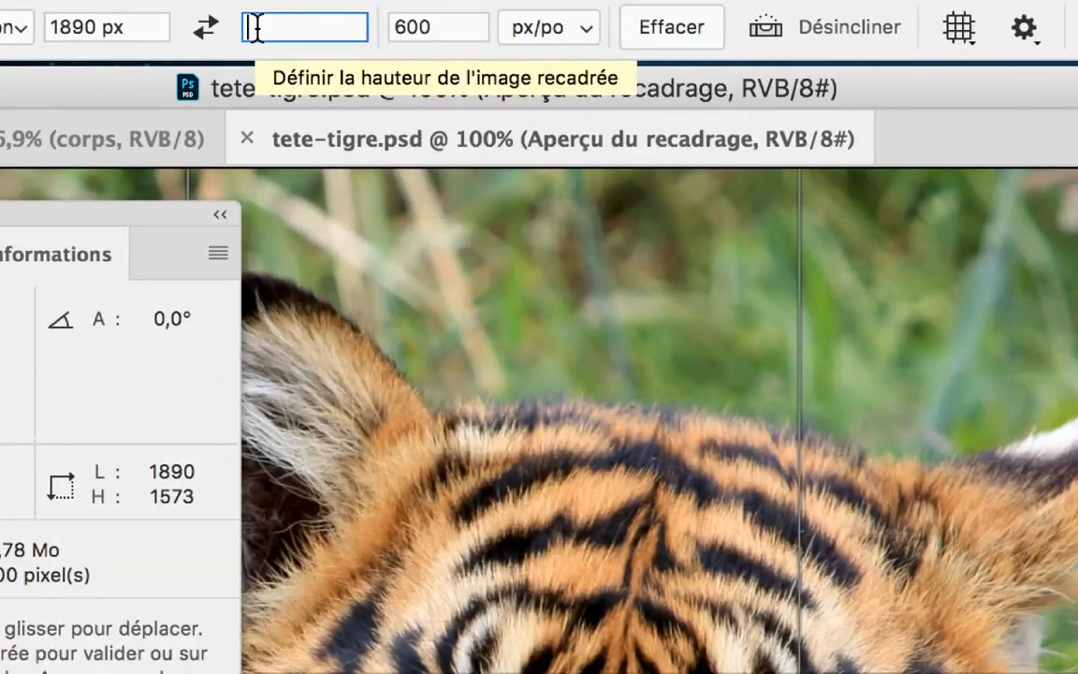
pyautogui.write('647 px')
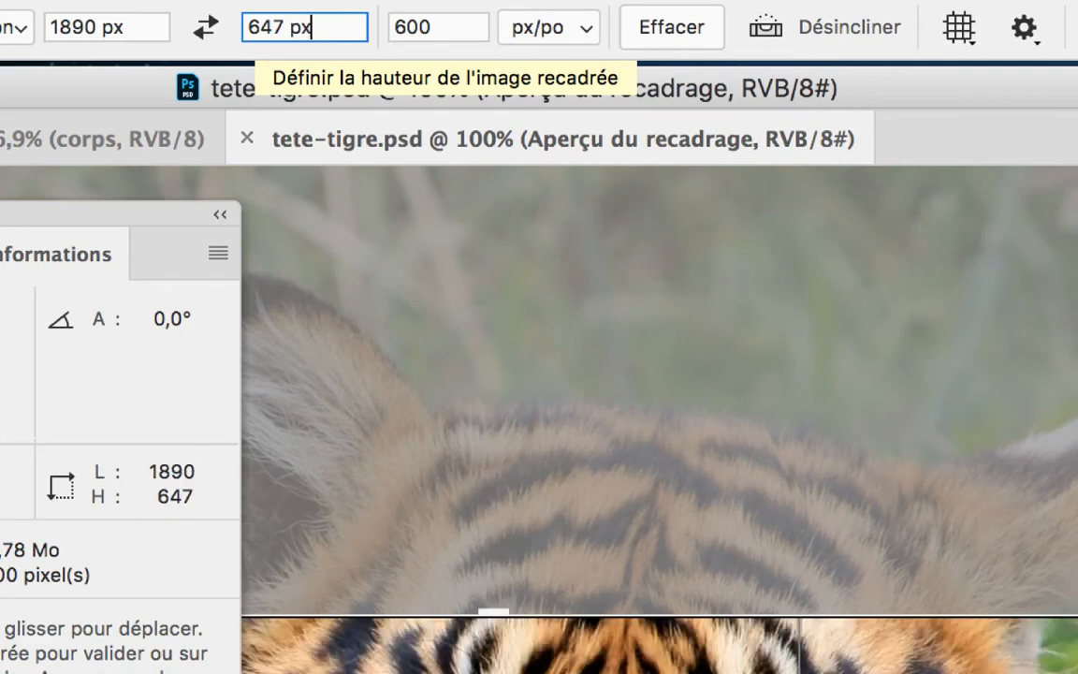
pyautogui.press('Tab')
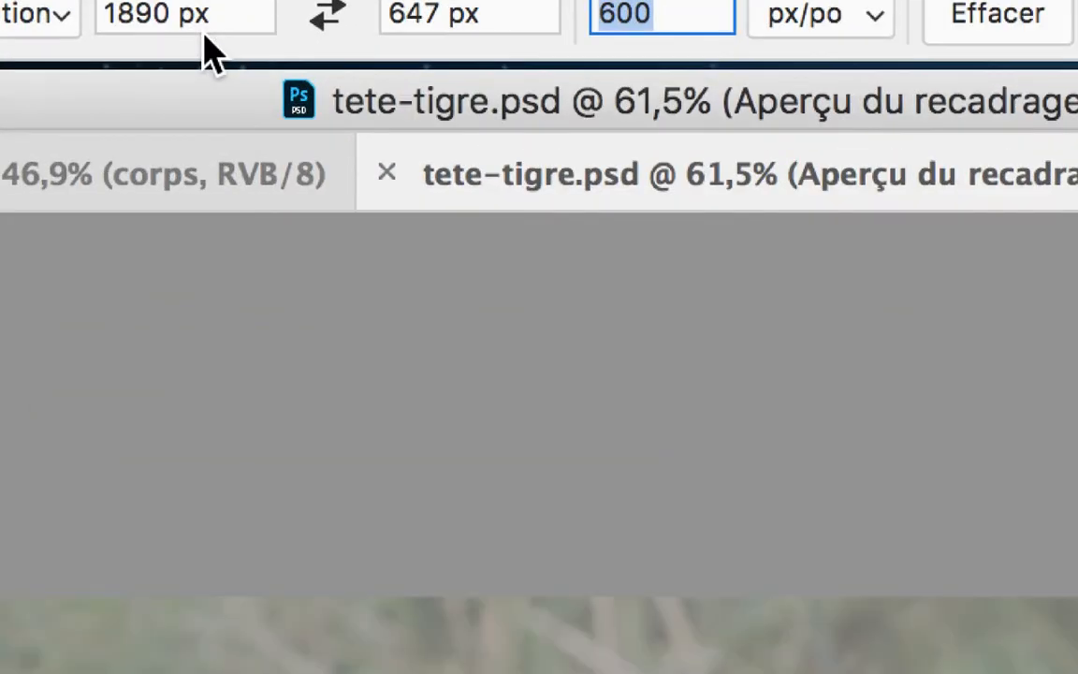
pyautogui.click(150, 16)
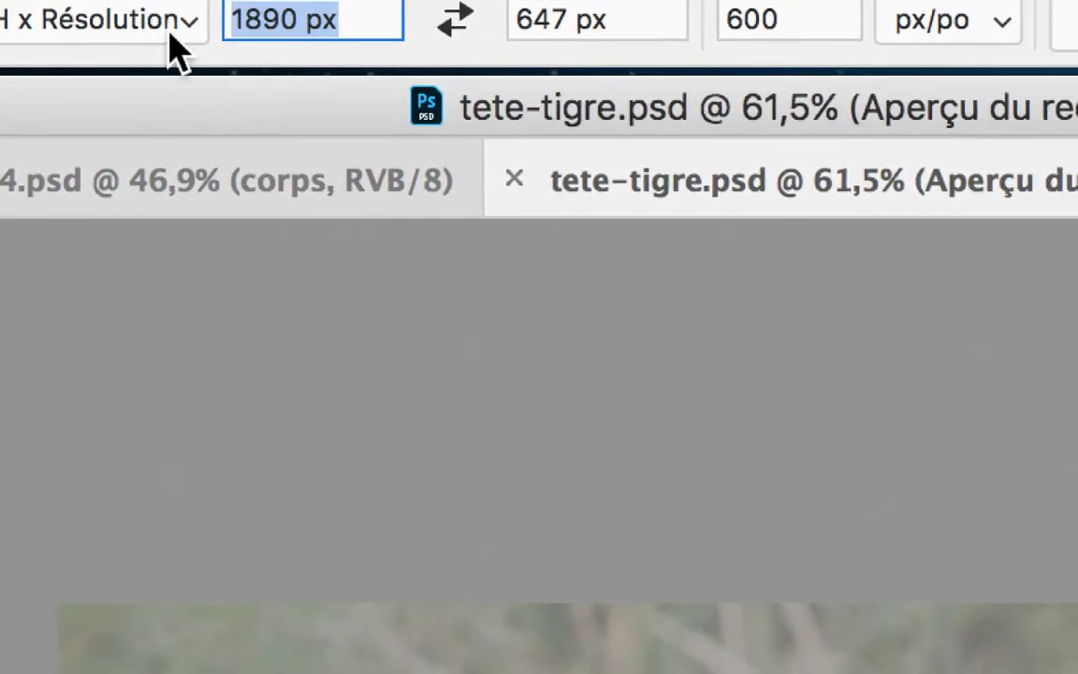
pyautogui.click(299, 28)
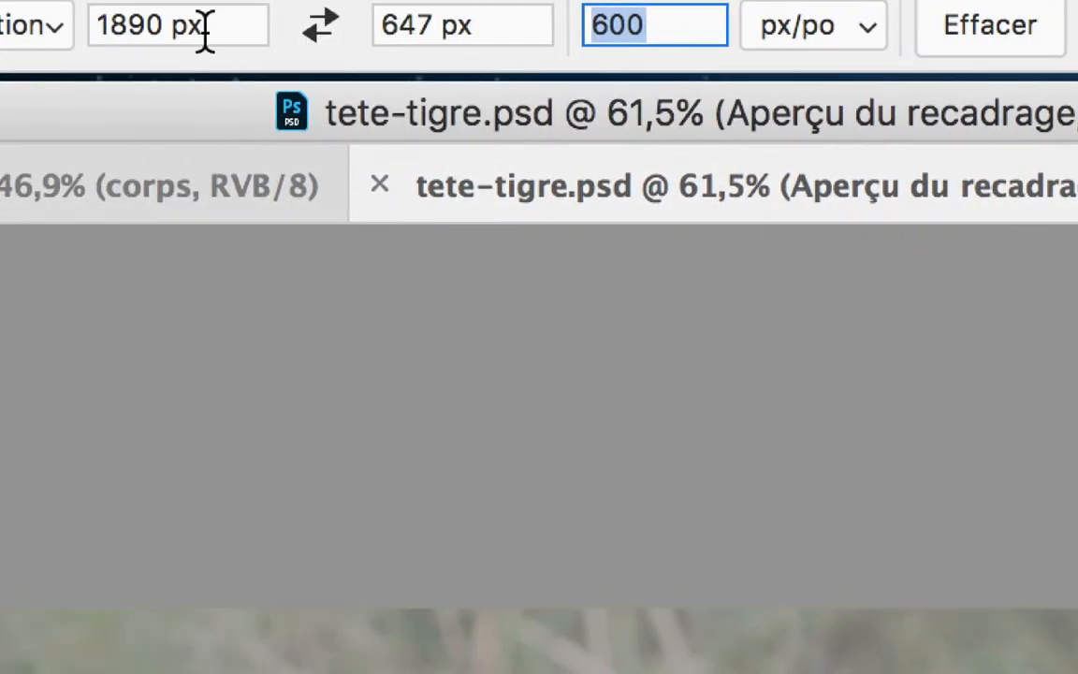
pyautogui.click(197, 31)
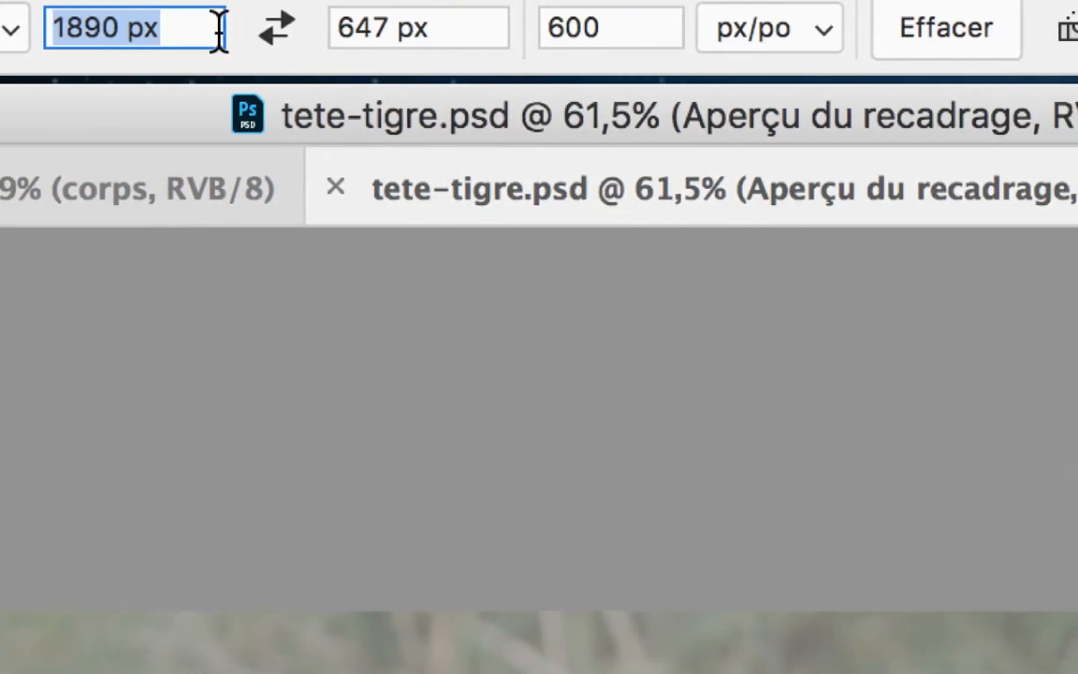
pyautogui.click(260, 28)
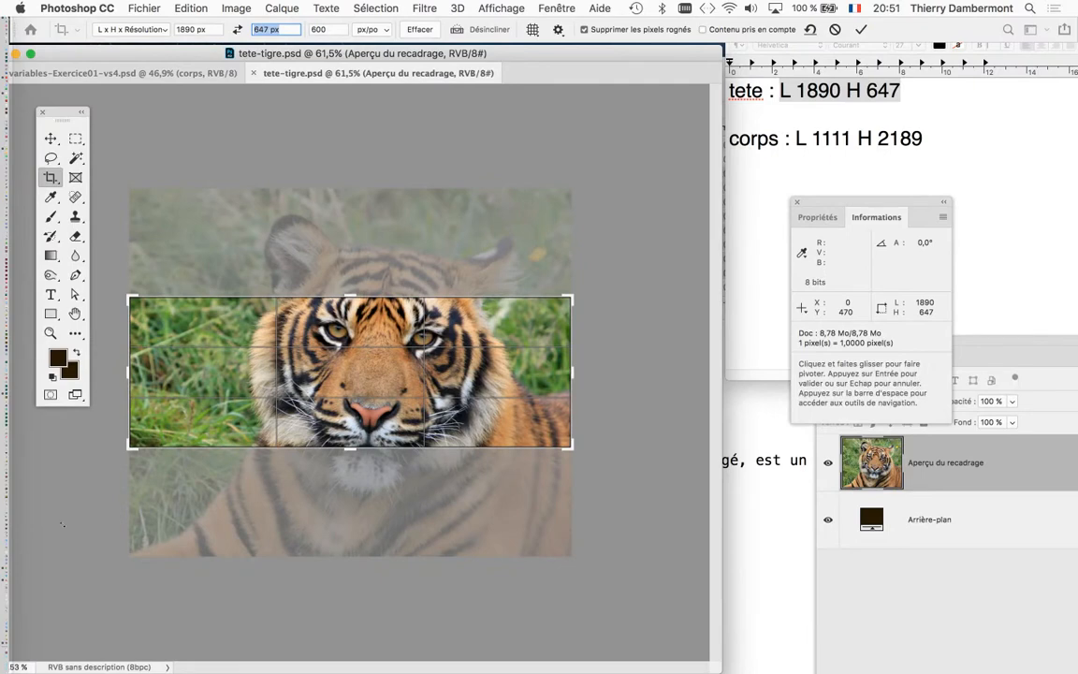
# Step: Shrink and reposition the crop frame around the tiger's eyes and forehead, and apply the crop
pyautogui.moveTo(131, 297); pyautogui.dragTo(233, 362)
pyautogui.moveTo(178, 313); pyautogui.dragTo(344, 395)
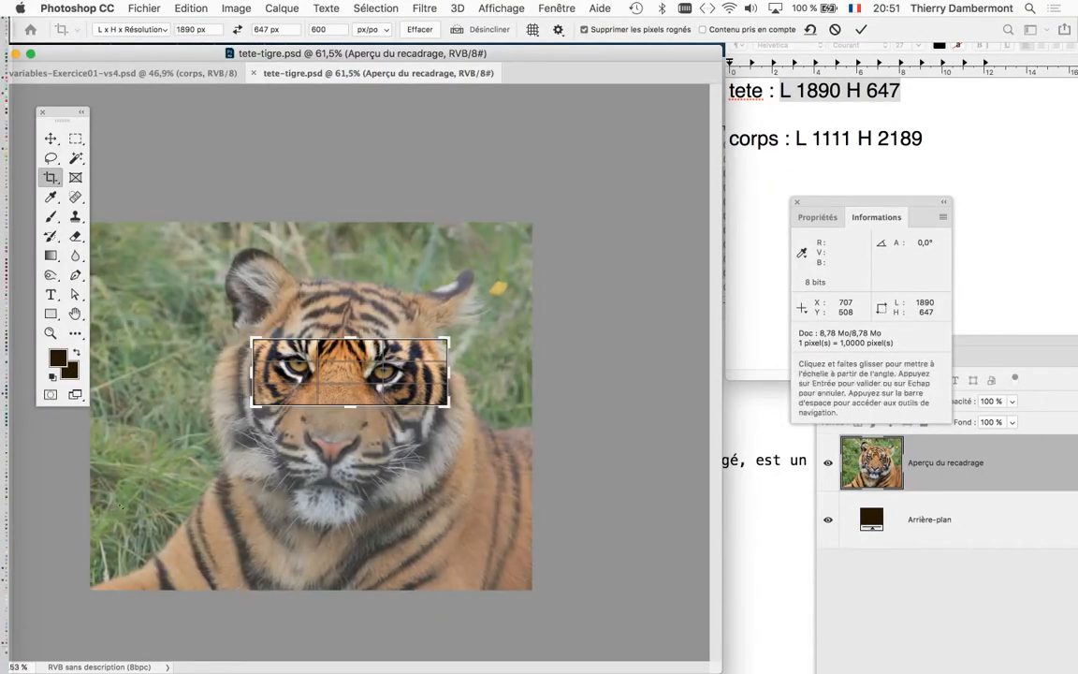
pyautogui.moveTo(253, 340); pyautogui.dragTo(199, 320)
pyautogui.moveTo(369, 381); pyautogui.dragTo(335, 387)
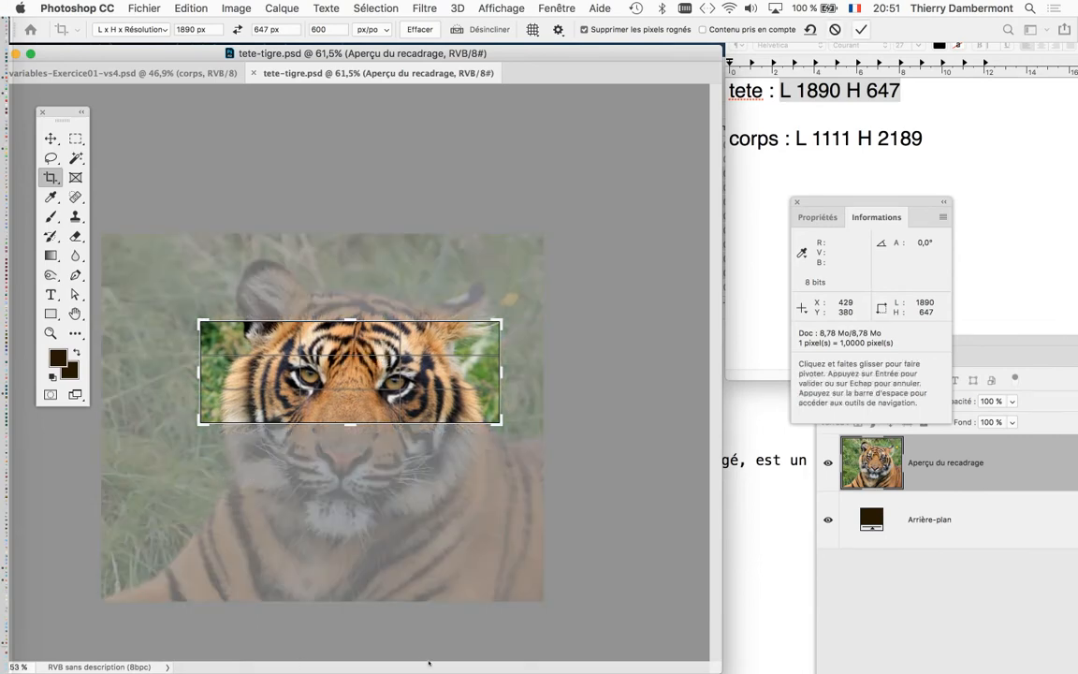
pyautogui.click(861, 29)
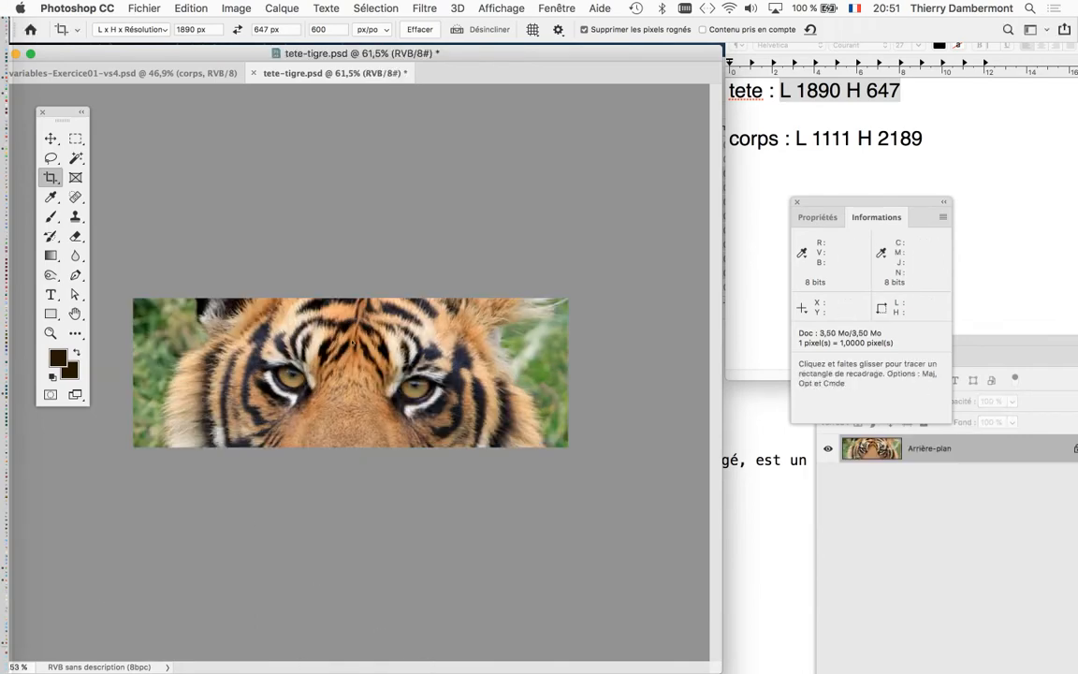
# Step: Resize the document window to fit the cropped image and check the document's pixel dimensions and resolution readout
pyautogui.moveTo(721, 672); pyautogui.dragTo(884, 468)
pyautogui.click(79, 464)
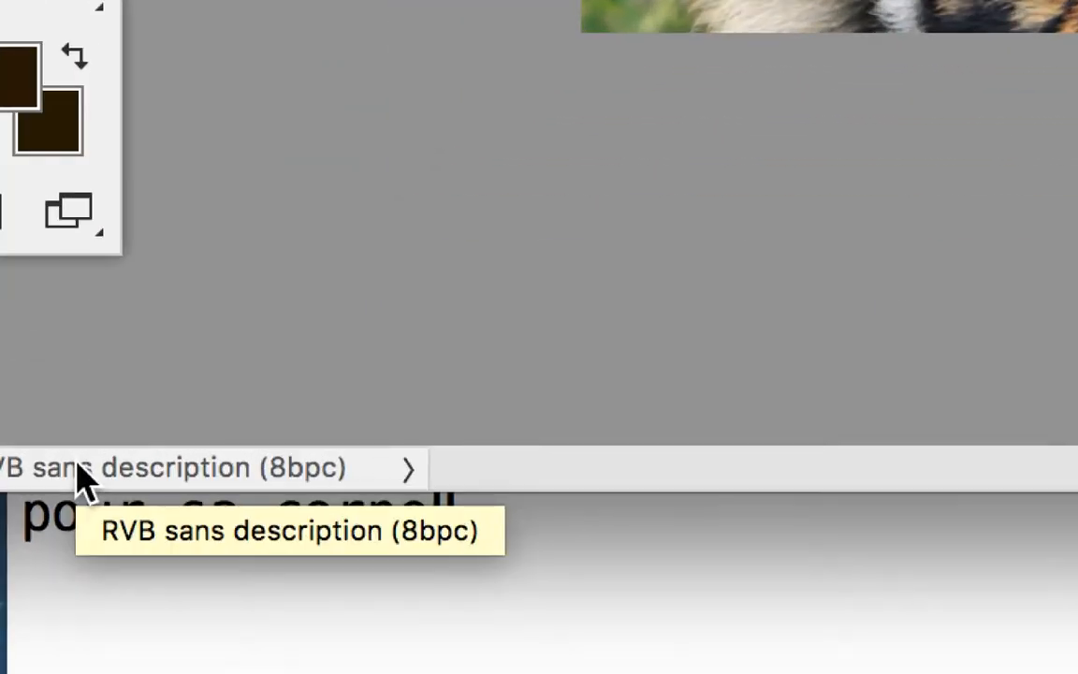
pyautogui.click(10, 469)
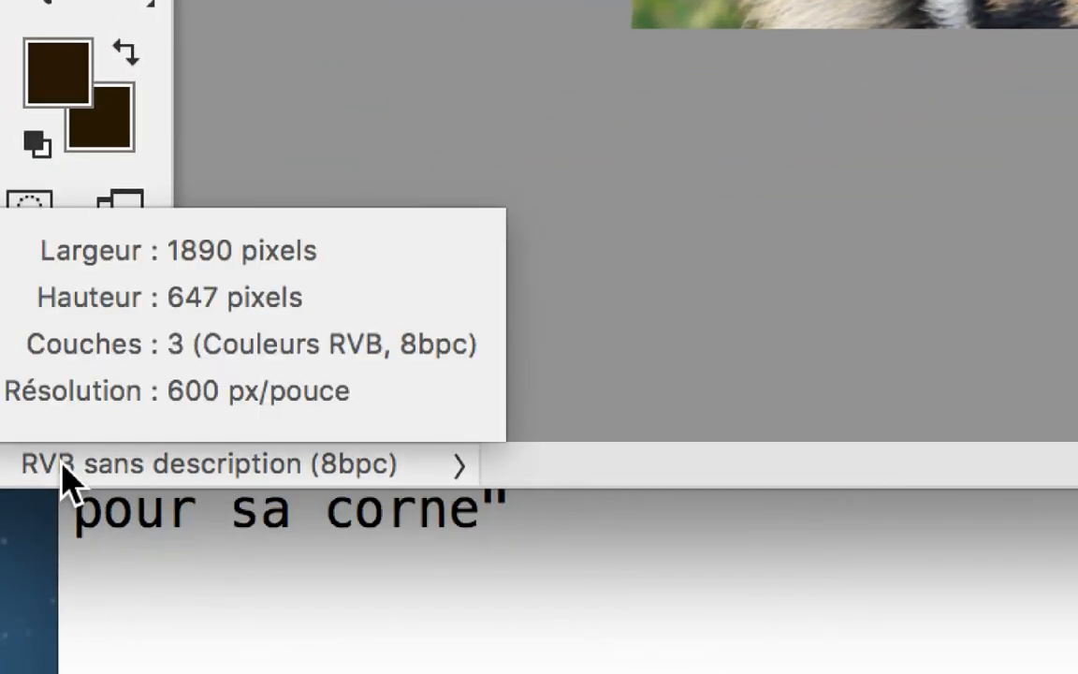
# Step: Review the cropped picture's dimensions, available units and resolution in Taille de l'image without changing anything
pyautogui.press('super+alt+i')
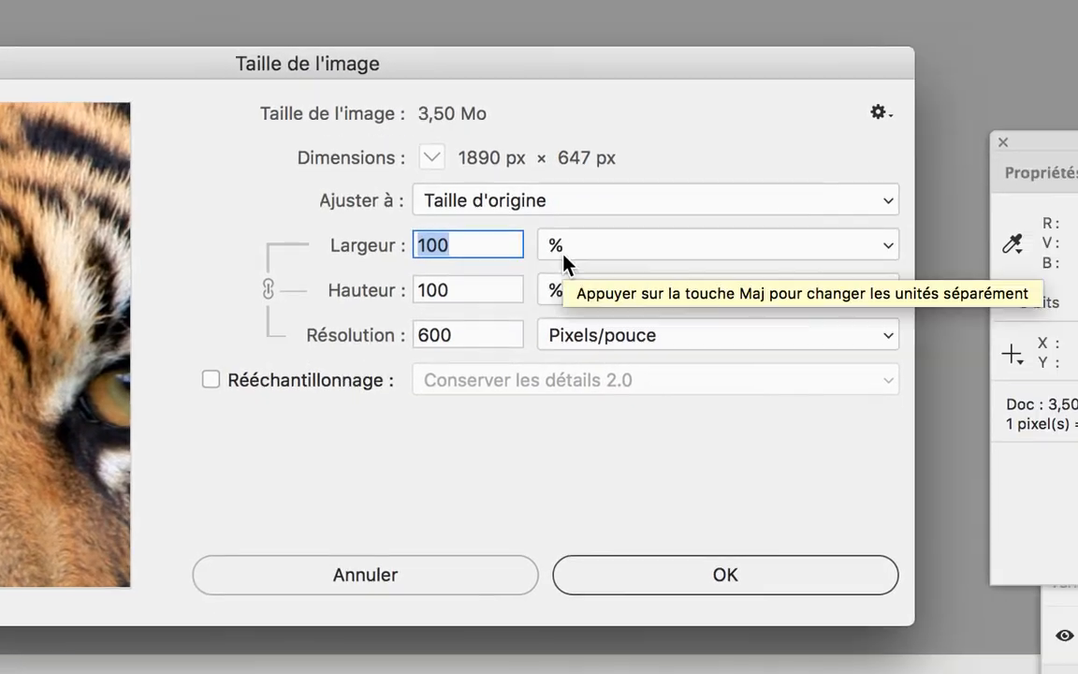
pyautogui.click(564, 247)
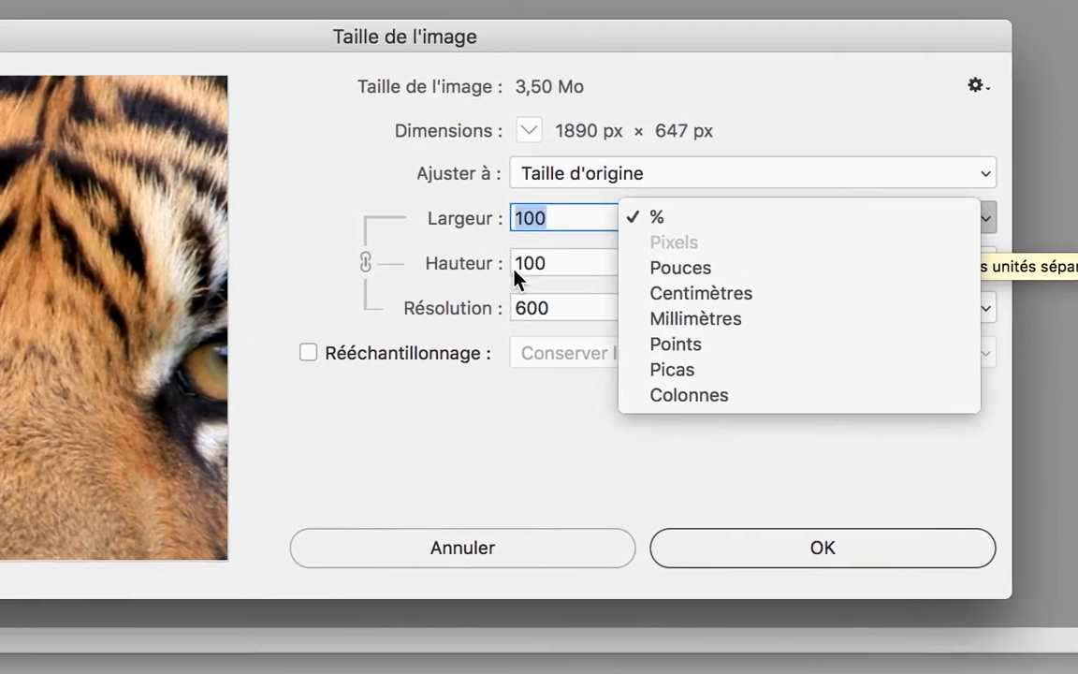
pyautogui.click(464, 402)
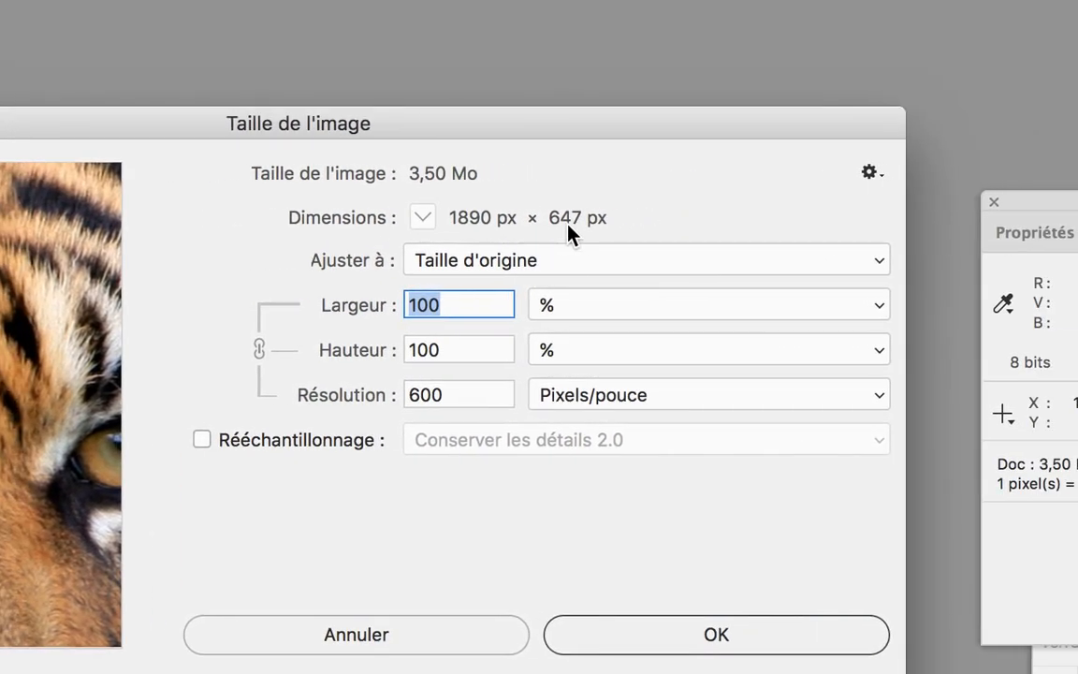
pyautogui.press('alt+super+8')
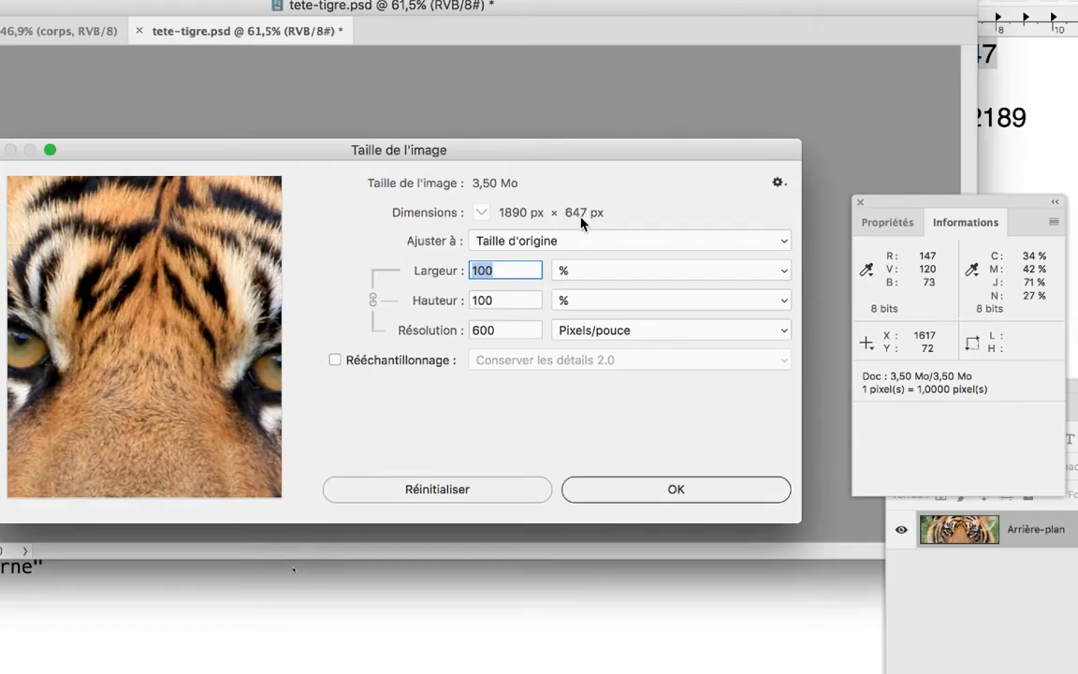
pyautogui.click(352, 635)
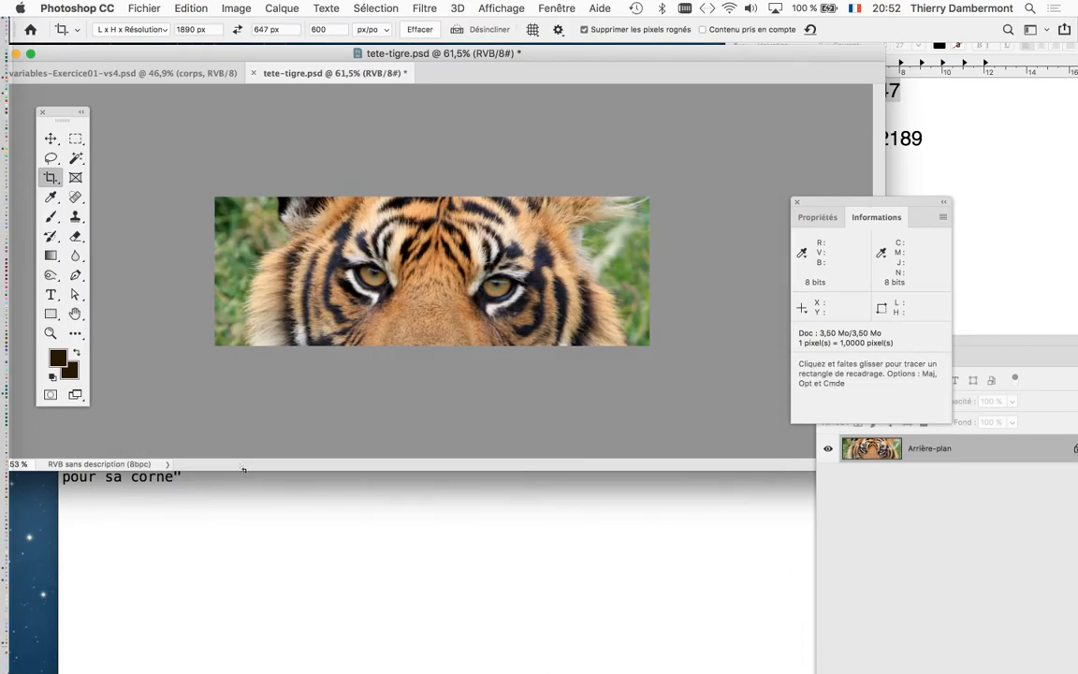
# Step: Switch the document to full-screen display with the menu bar and reposition the image on the canvas
pyautogui.press('f')
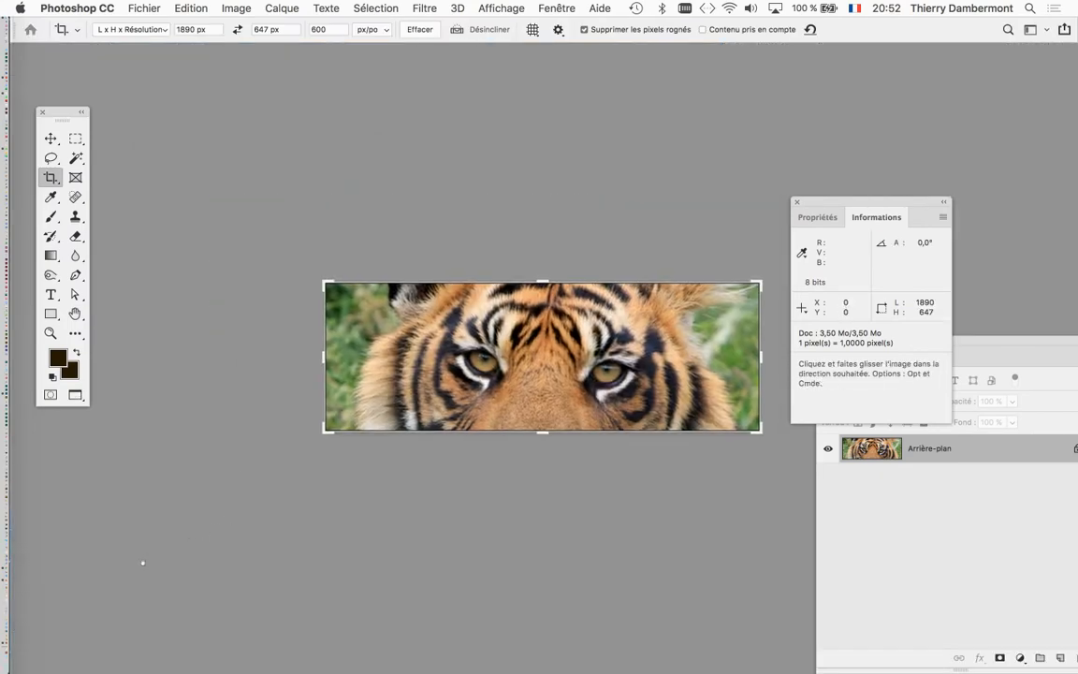
pyautogui.moveTo(143, 562); pyautogui.dragTo(139, 546)
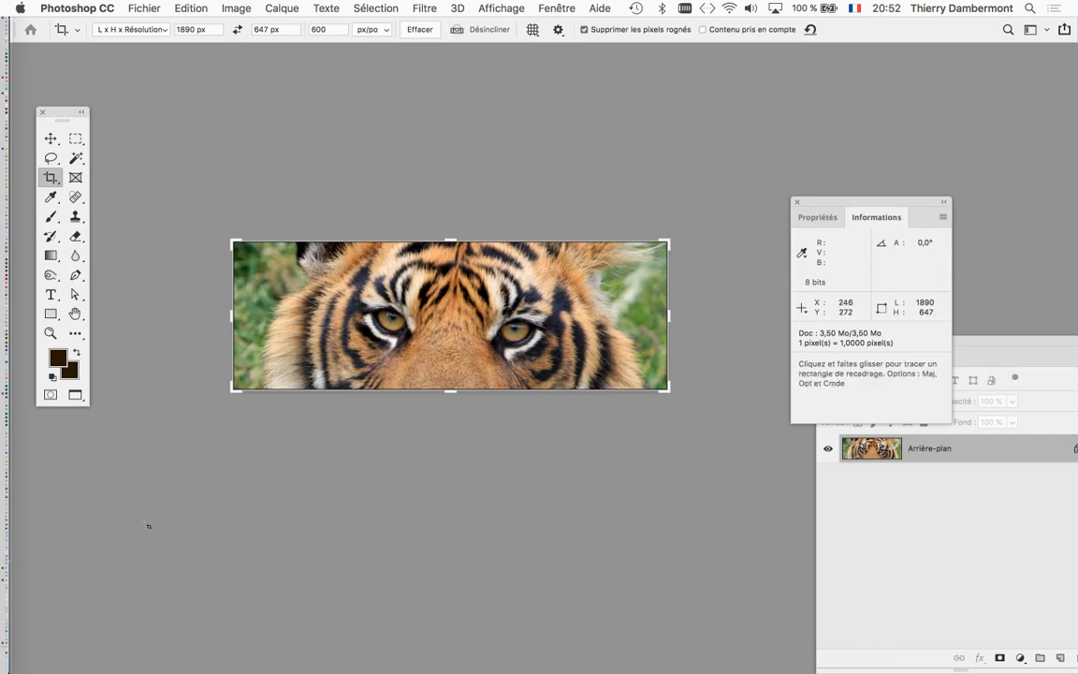
# Step: Undo the last crop and dismiss the remaining crop frame from the full tiger image
pyautogui.press('super+z')
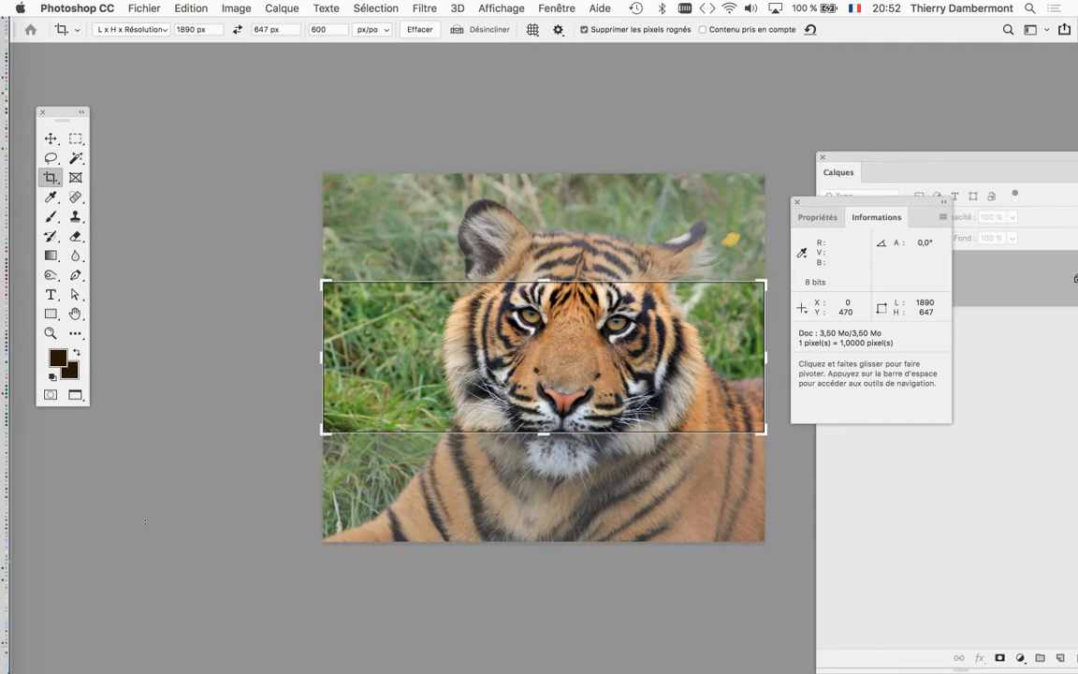
pyautogui.press('Tab')
pyautogui.press('Tab')
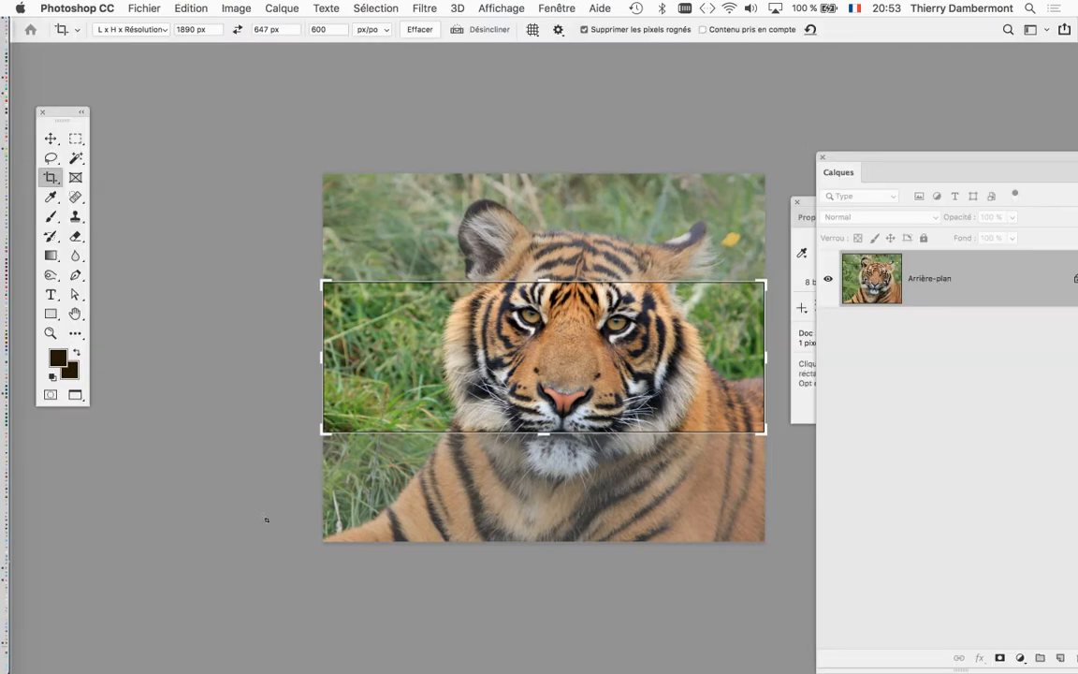
pyautogui.press('Escape')
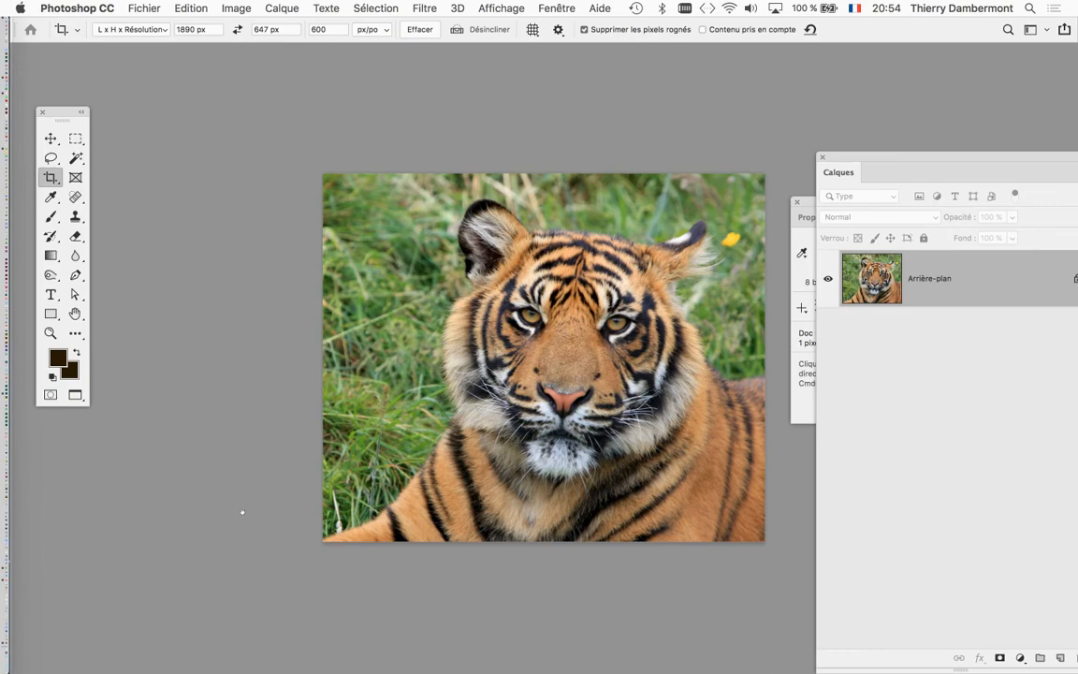
# Step: Turn off Supprimer les pixels rognés for the Crop tool so cropped pixels are kept
pyautogui.hscroll(5, 192, 526)
pyautogui.scroll(-2, 192, 527)
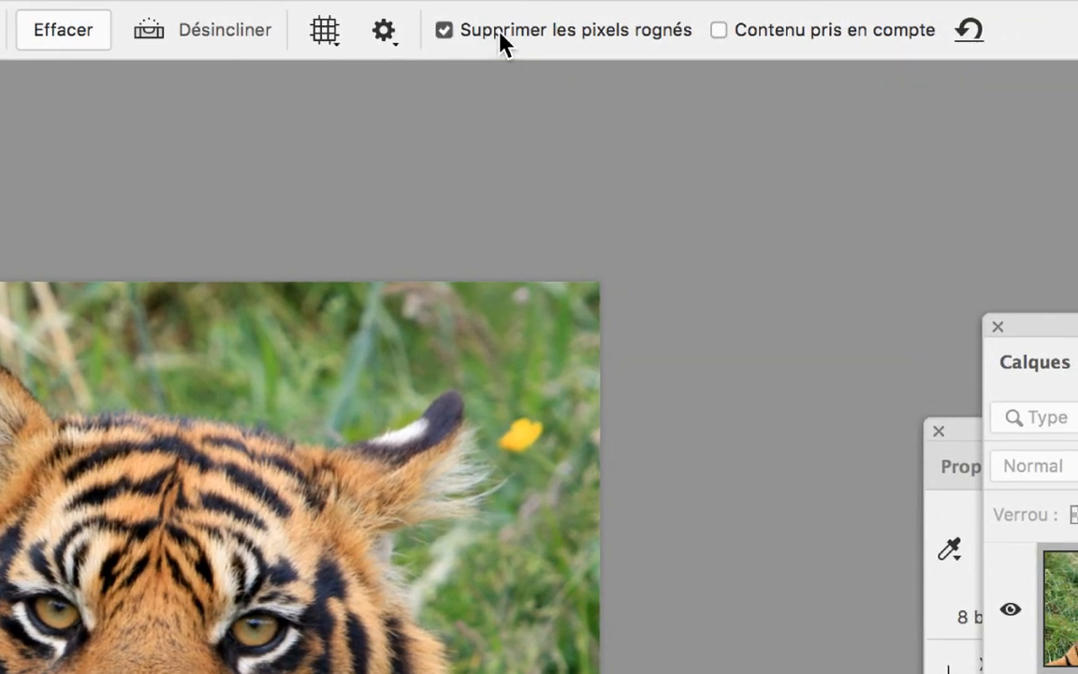
pyautogui.click(499, 33)
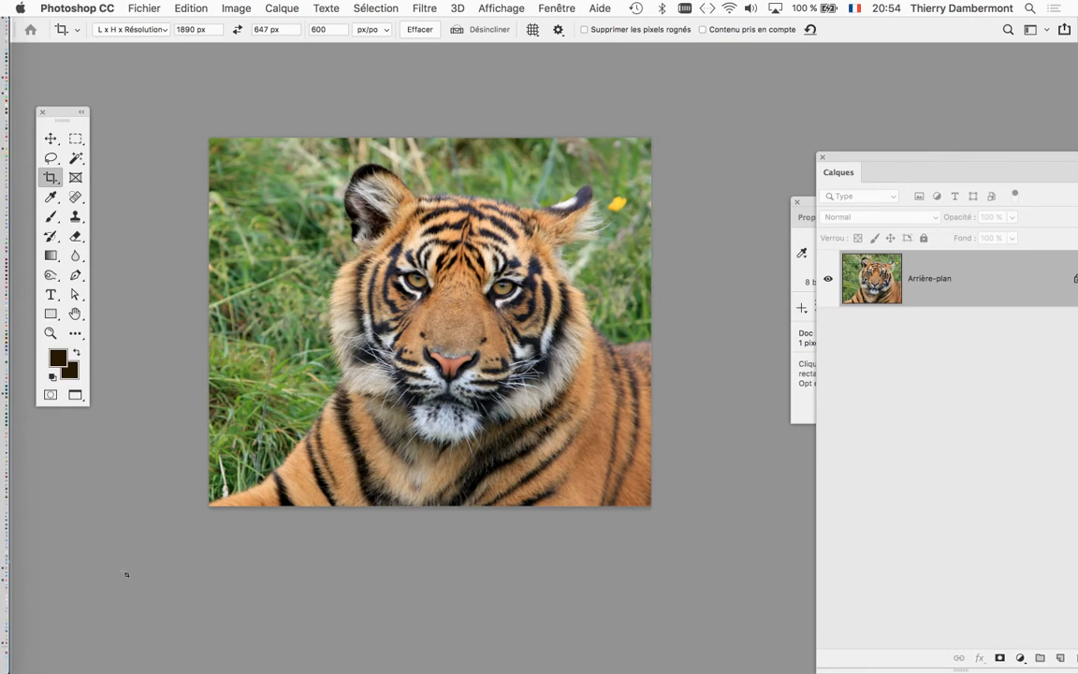
# Step: Crop the tiger image tightly around the eyes at 1890 x 647 px and 600 px/po, keeping the cropped pixels
pyautogui.moveTo(243, 209); pyautogui.dragTo(591, 329)
pyautogui.moveTo(305, 479); pyautogui.dragTo(185, 524)
pyautogui.moveTo(369, 298); pyautogui.dragTo(436, 322)
pyautogui.moveTo(494, 354); pyautogui.dragTo(568, 386)
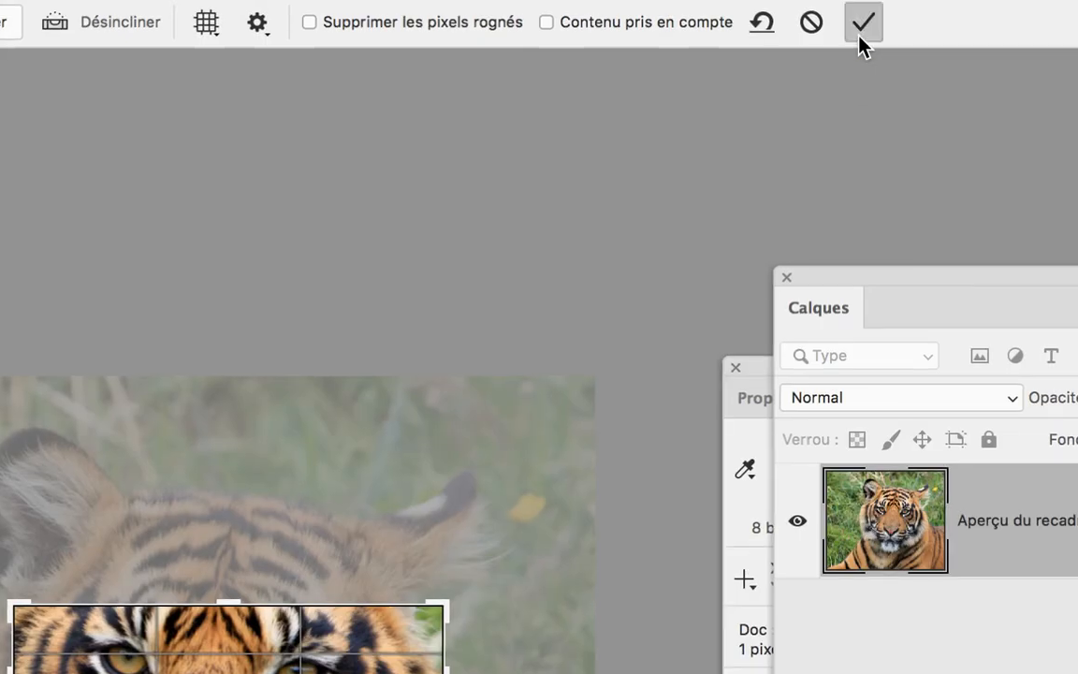
pyautogui.click(860, 31)
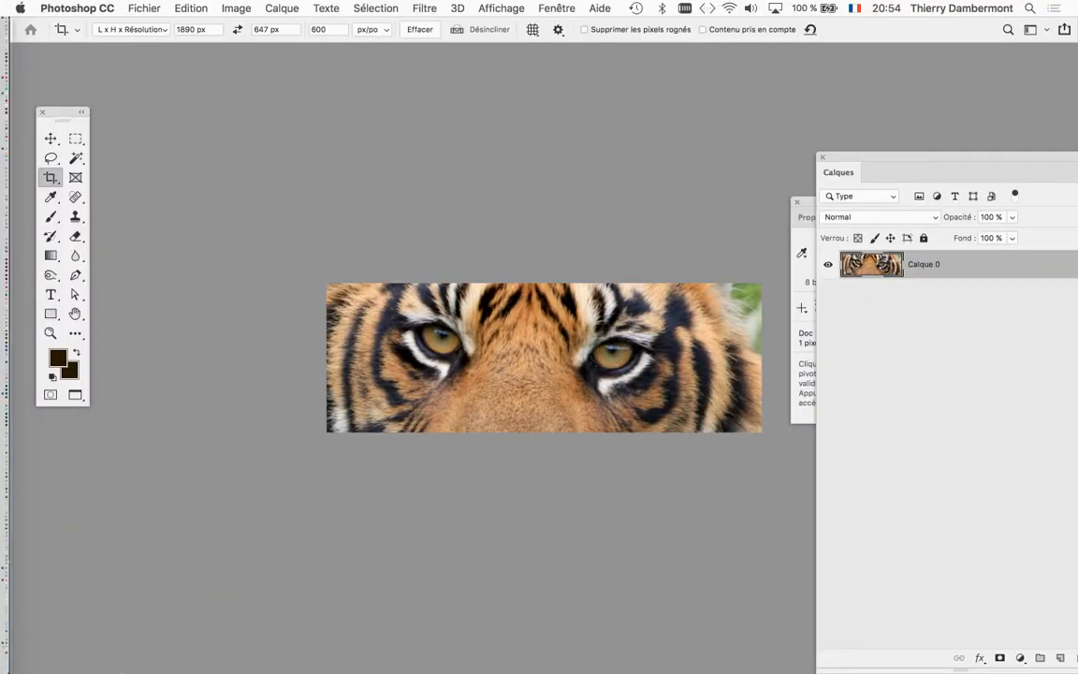
# Step: Check the cropped image's dimensions and resolution in Taille de l'image without changing anything
pyautogui.click(236, 9)
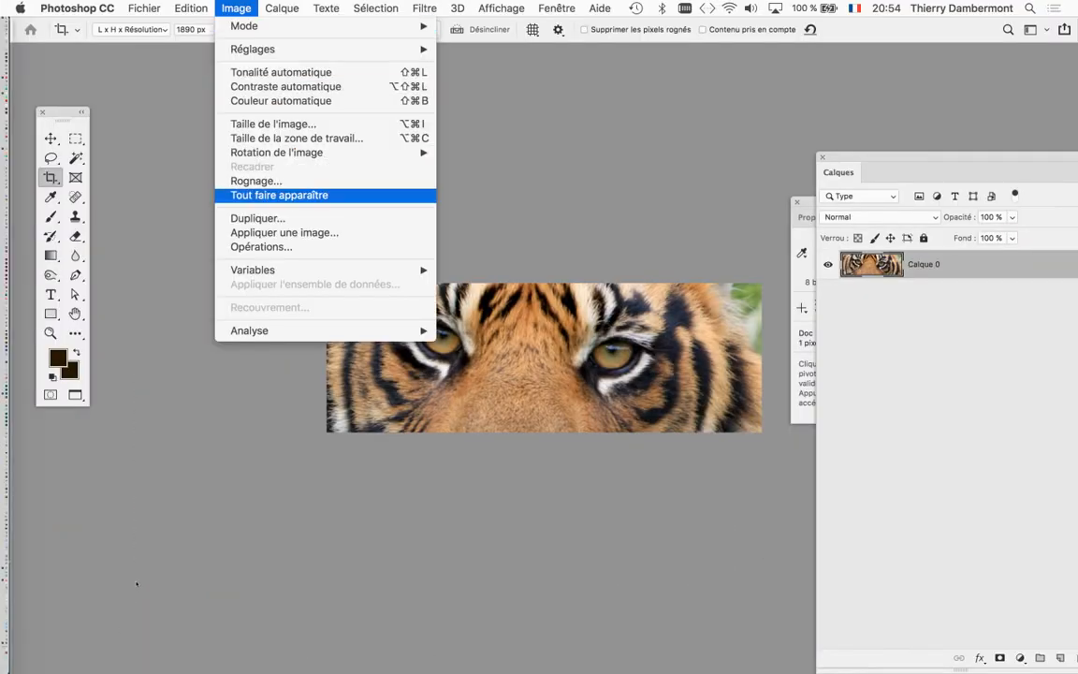
pyautogui.click(272, 123)
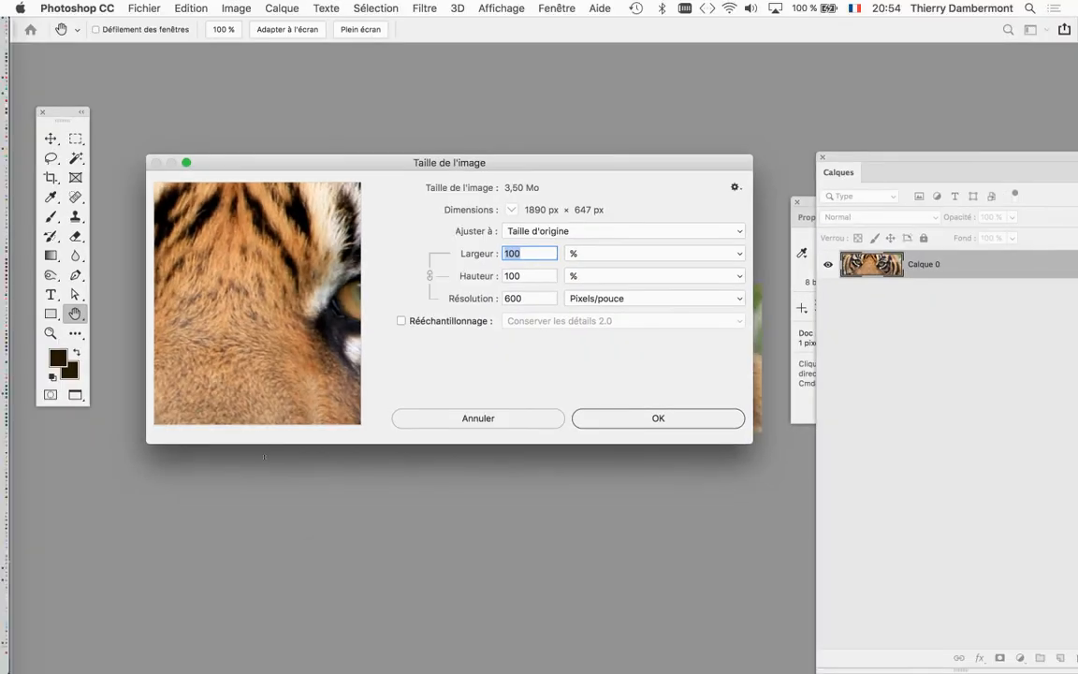
pyautogui.click(479, 416)
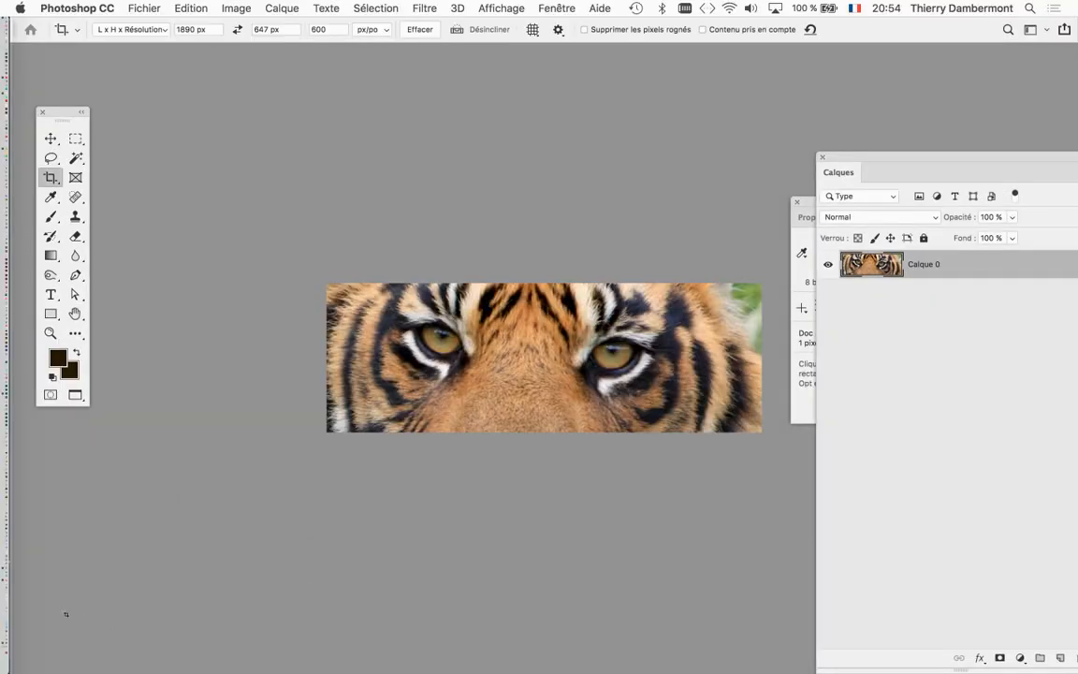
# Step: Move the tiger layer inside the cropped frame with the Move tool to bring the hidden area around the nose into view
pyautogui.press('v')
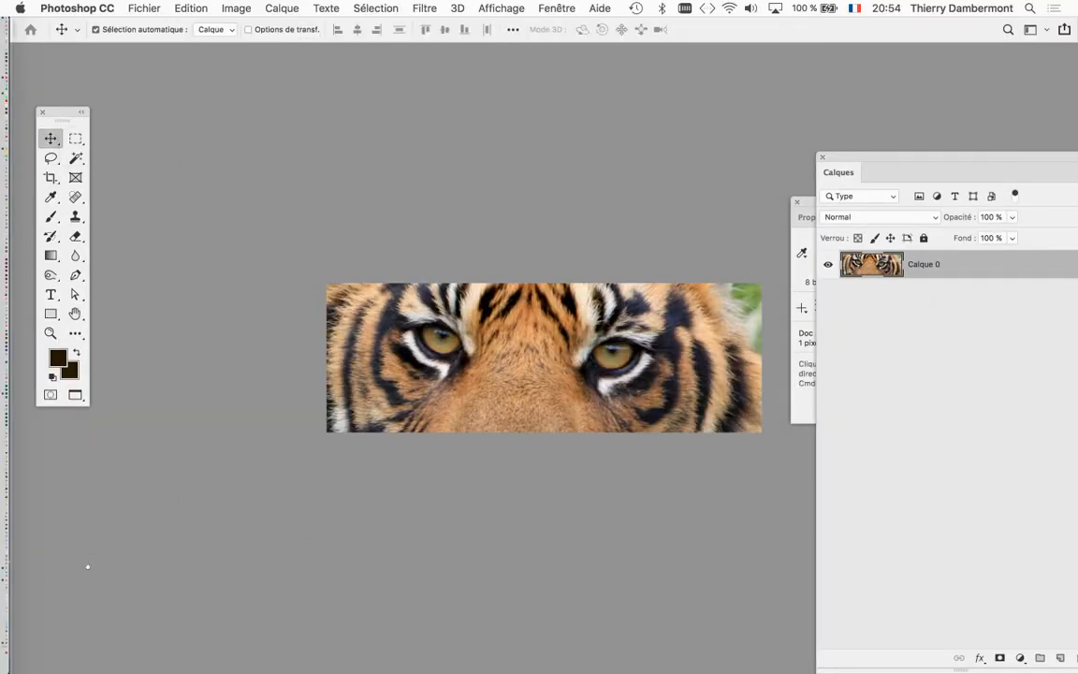
pyautogui.moveTo(76, 578); pyautogui.dragTo(87, 572)
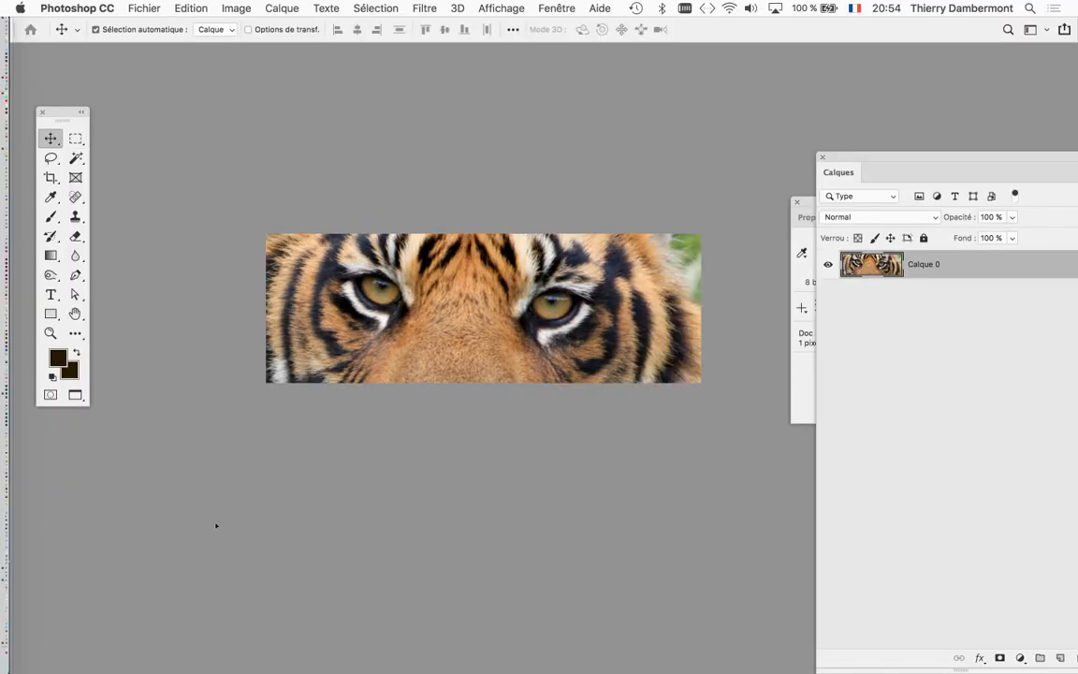
pyautogui.moveTo(216, 525); pyautogui.dragTo(235, 514)
pyautogui.press('super+minus')
pyautogui.press('super+minus')
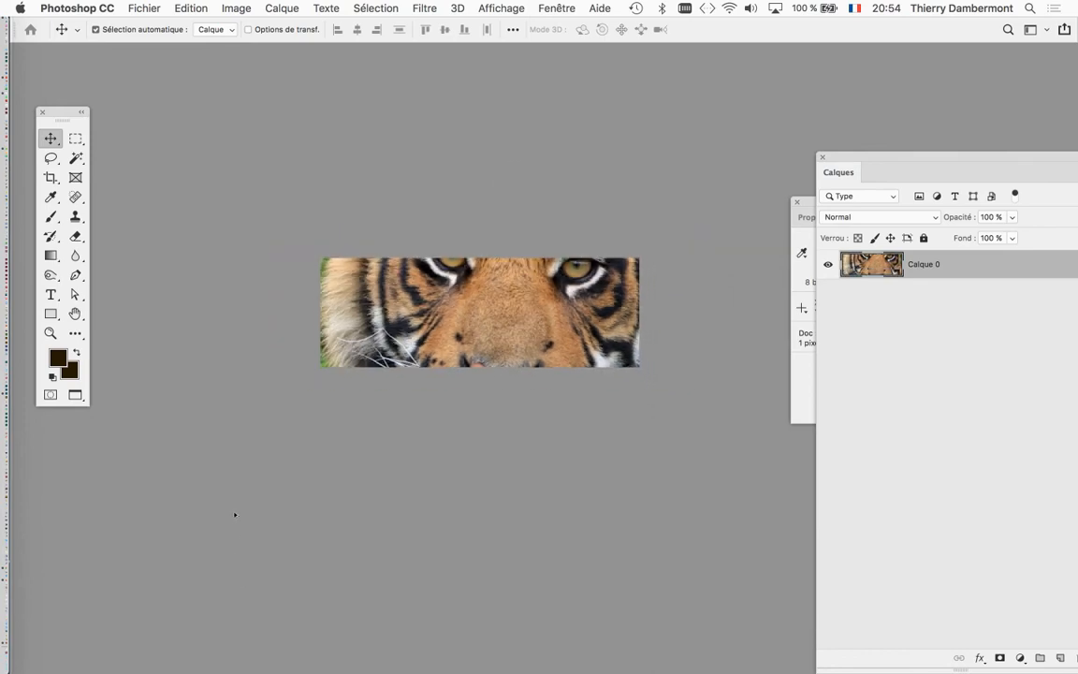
pyautogui.press('super+t')
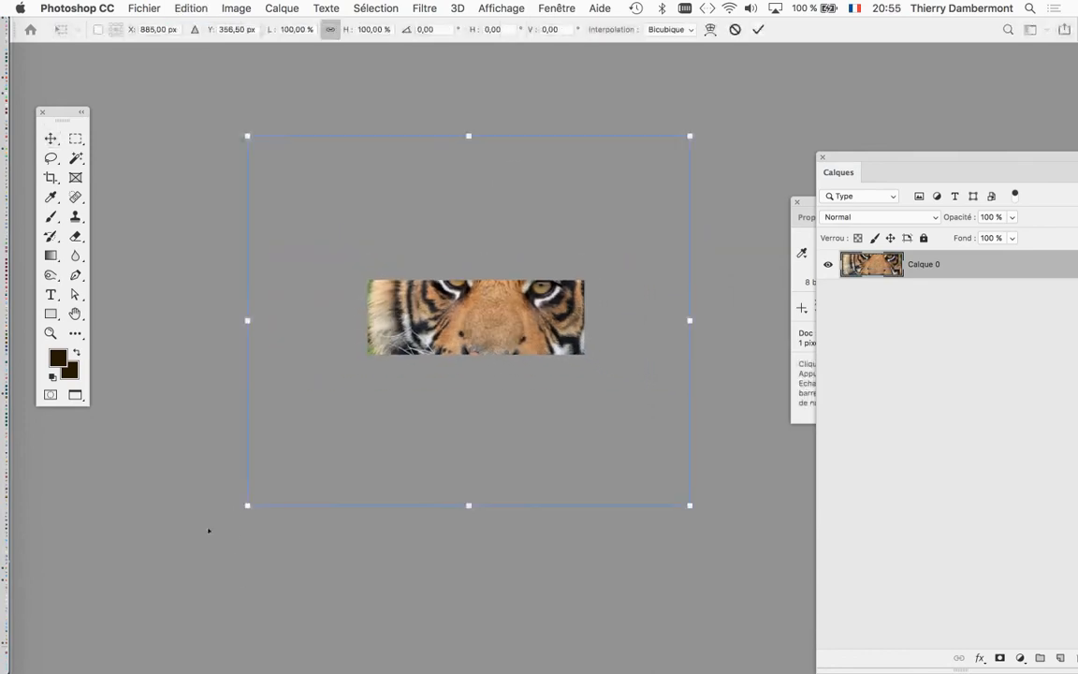
pyautogui.moveTo(247, 136); pyautogui.dragTo(413, 243)
pyautogui.moveTo(506, 311); pyautogui.dragTo(410, 279)
pyautogui.moveTo(594, 212); pyautogui.dragTo(675, 136)
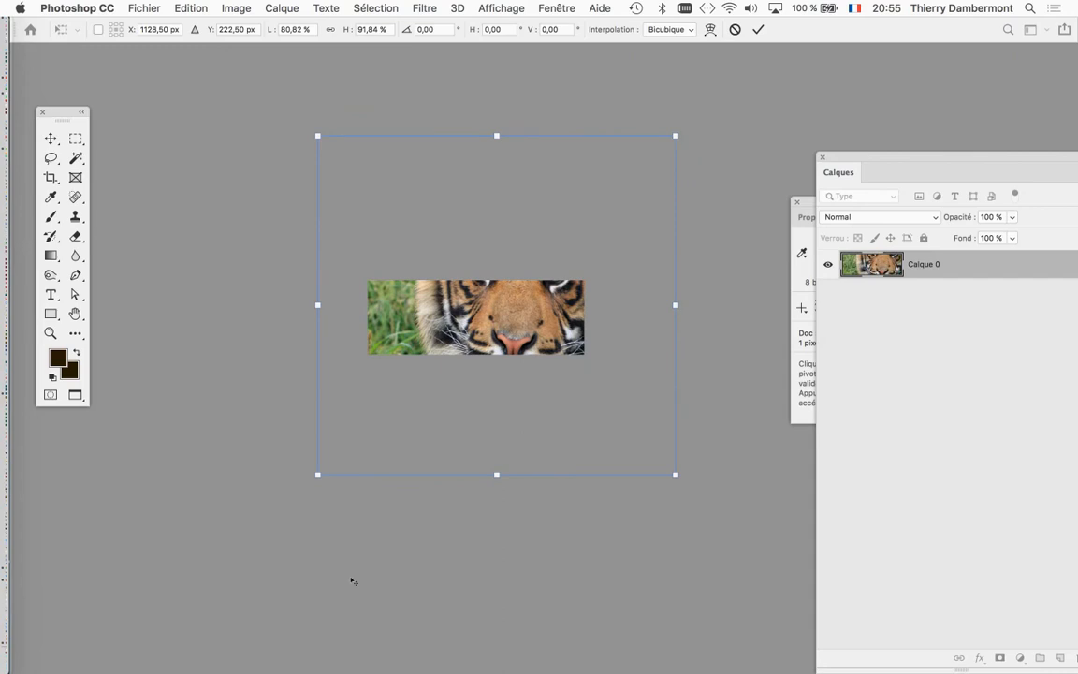
pyautogui.press('Return')
# Step: Scale the tiger layer proportionally to 107,15 % with Free Transform and position it so both eyes are framed inside the cropped area
pyautogui.press('super+t')
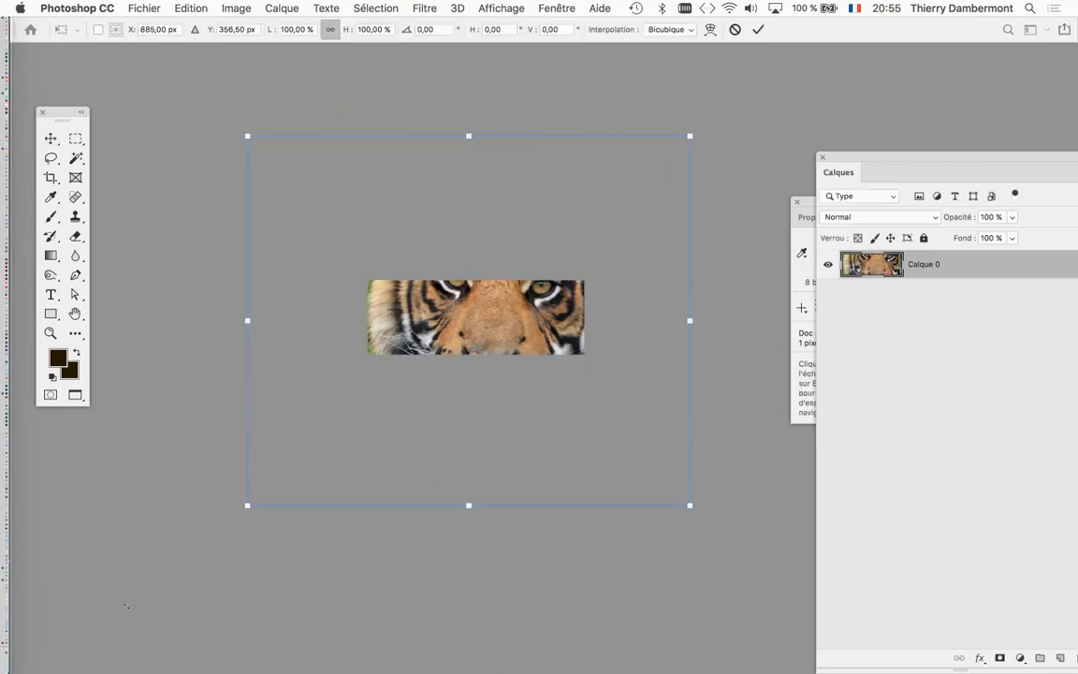
pyautogui.moveTo(250, 138); pyautogui.dragTo(416, 277)
pyautogui.moveTo(504, 326); pyautogui.dragTo(397, 277)
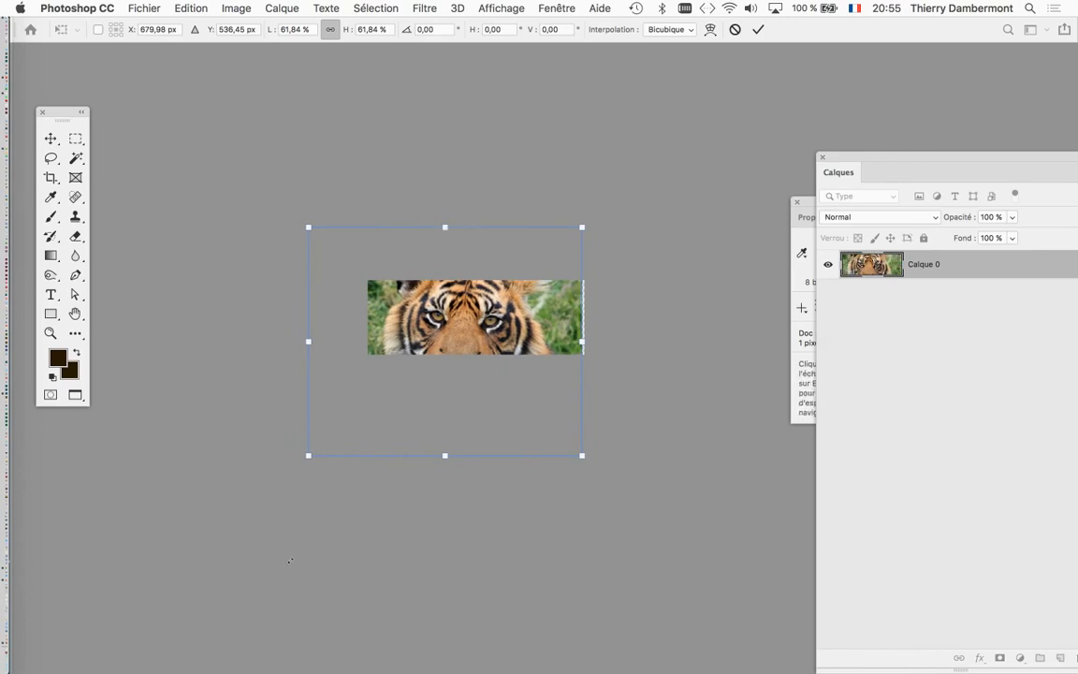
pyautogui.moveTo(582, 227); pyautogui.dragTo(625, 192)
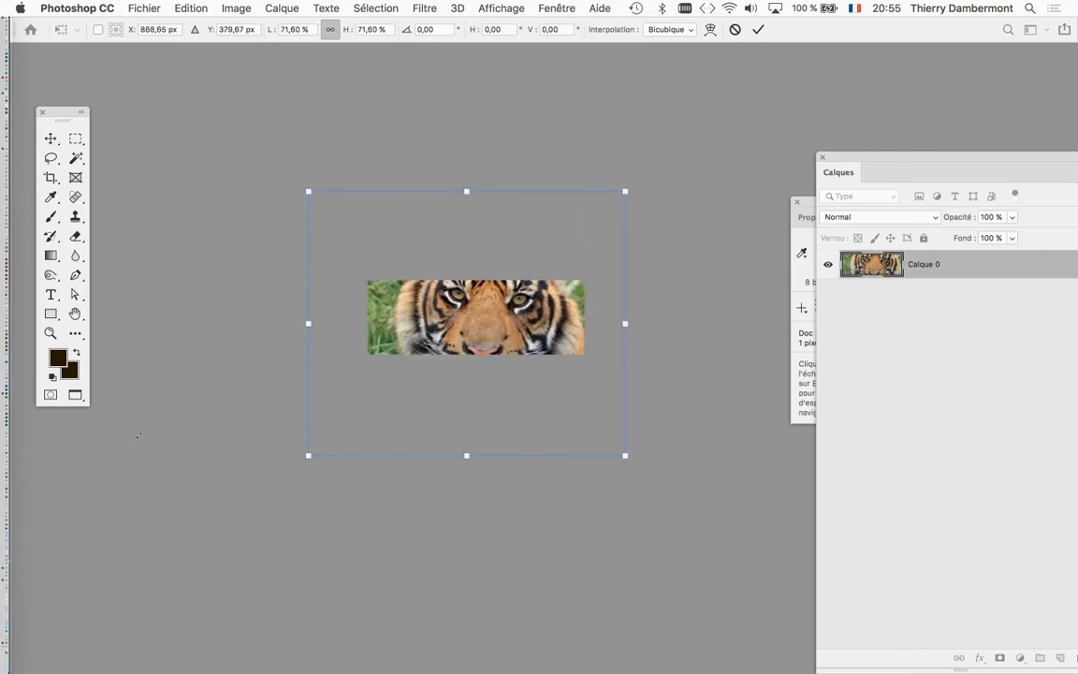
pyautogui.moveTo(308, 456); pyautogui.dragTo(229, 521)
pyautogui.moveTo(625, 191); pyautogui.dragTo(663, 159)
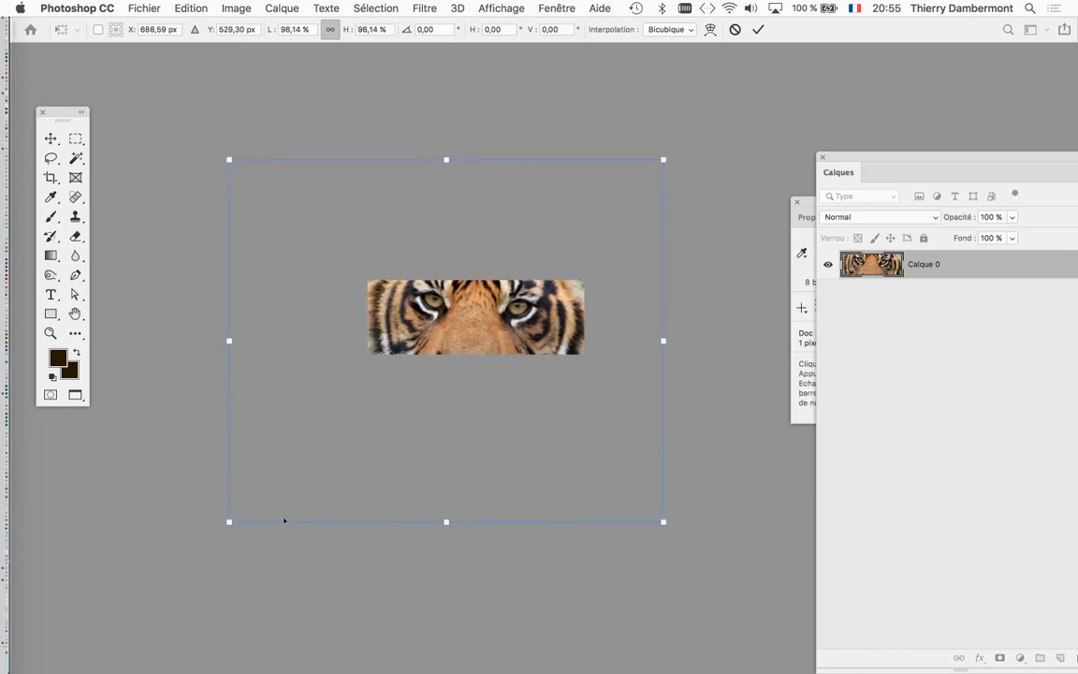
pyautogui.moveTo(283, 515); pyautogui.dragTo(286, 517)
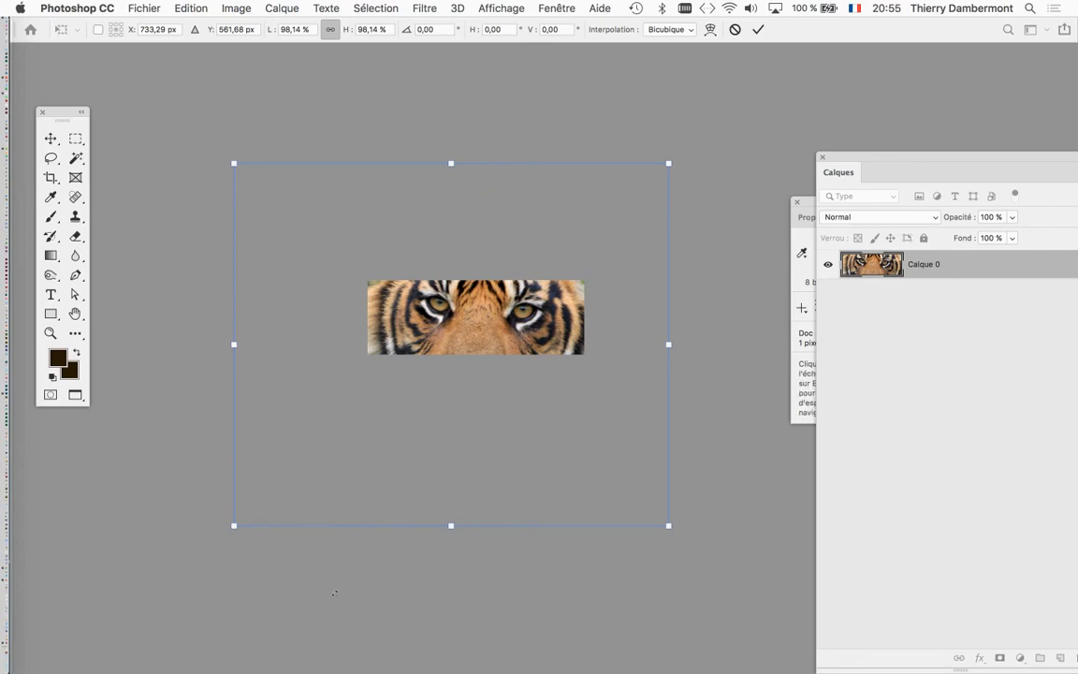
pyautogui.moveTo(668, 164); pyautogui.dragTo(707, 131)
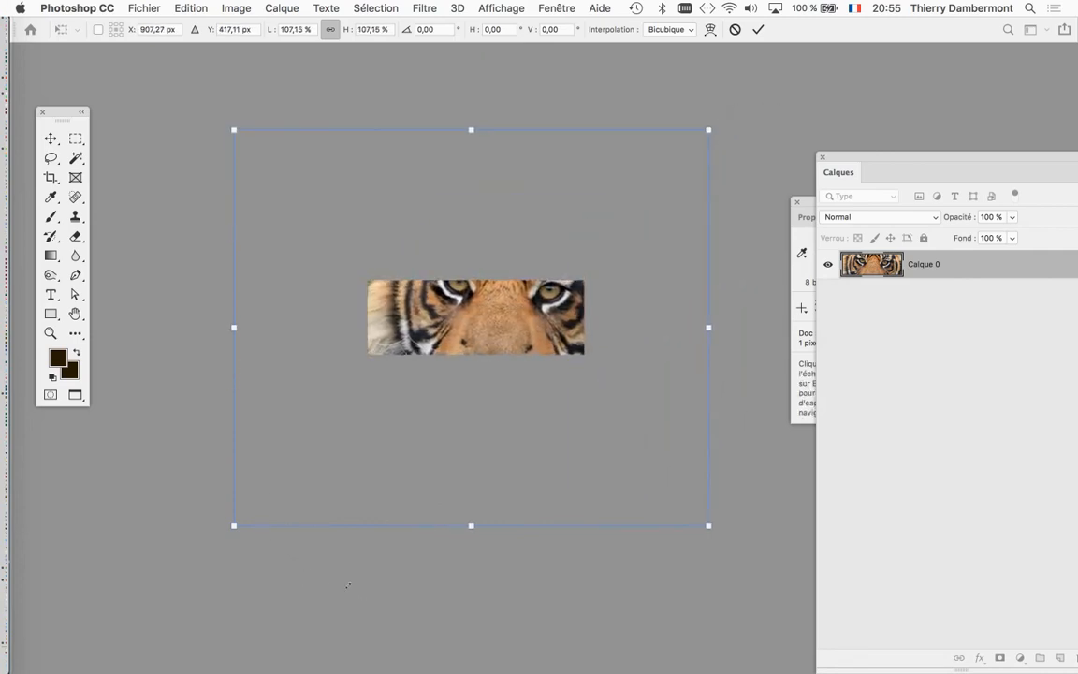
pyautogui.moveTo(557, 281); pyautogui.dragTo(526, 301)
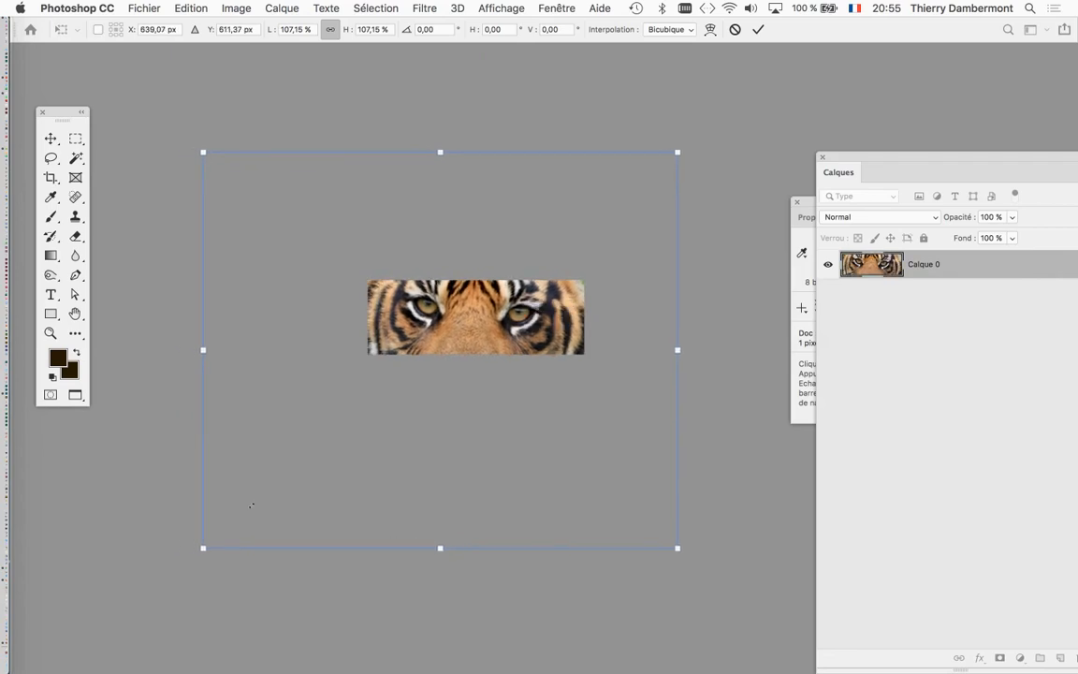
pyautogui.moveTo(515, 290)
pyautogui.mouseDown()
pyautogui.moveTo(480, 107)
pyautogui.moveTo(450, 261)
pyautogui.moveTo(514, 283)
pyautogui.moveTo(518, 298)
pyautogui.mouseUp()
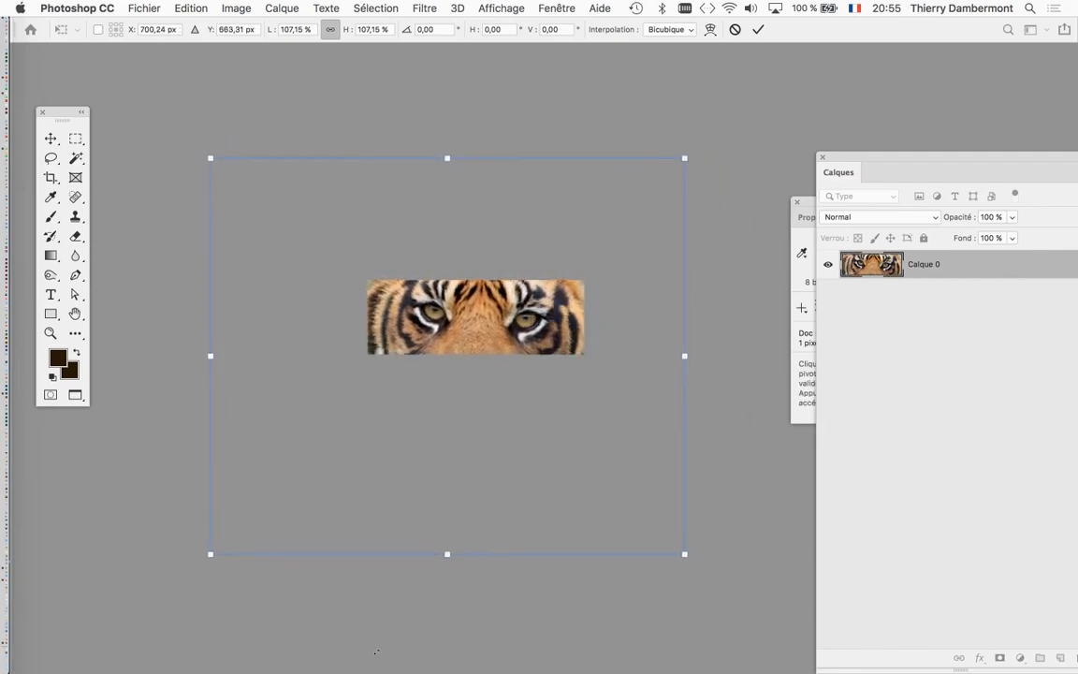
pyautogui.press('Return')
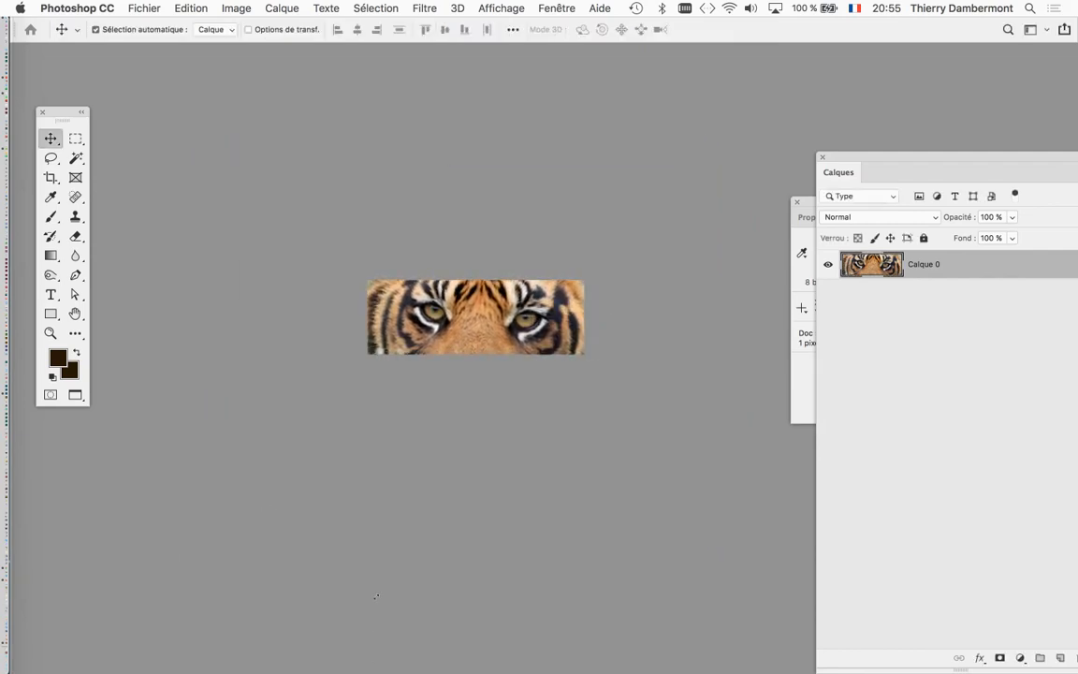